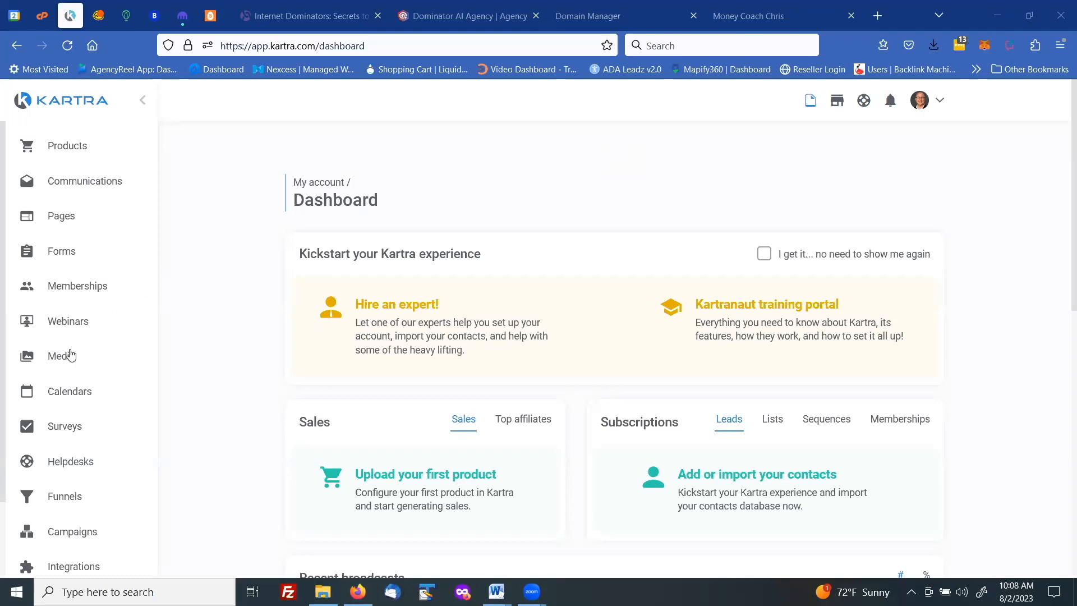
- Open the KartraMail email gateway for editing from the account's integrations
{"action": "scroll", "coordinate": [71, 349], "scroll_direction": "down", "scroll_amount": 3}
{"action": "left_click", "coordinate": [62, 485]}
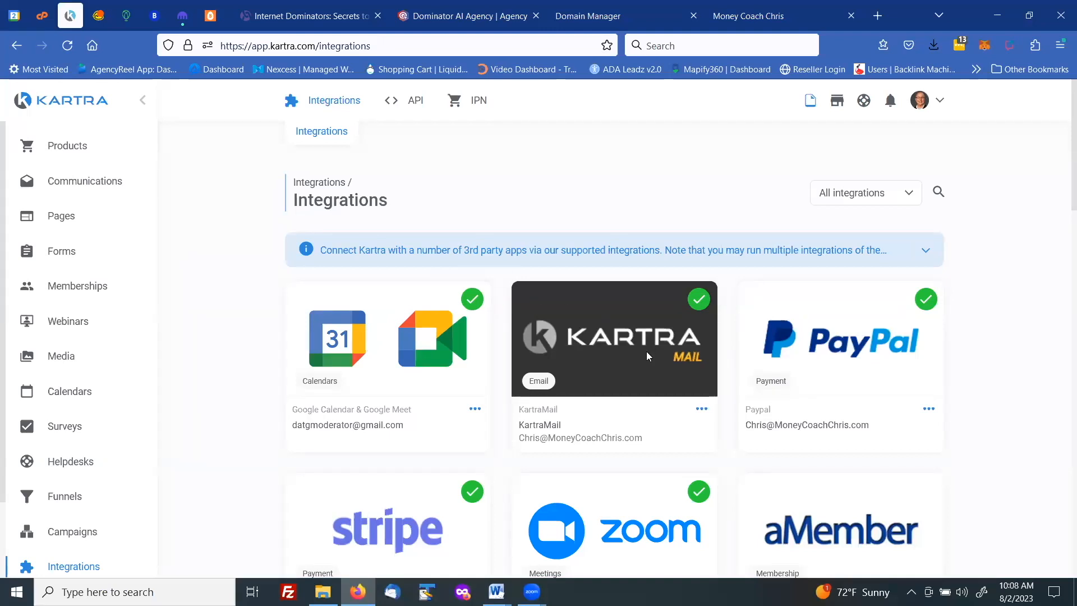
{"action": "left_click", "coordinate": [702, 413]}
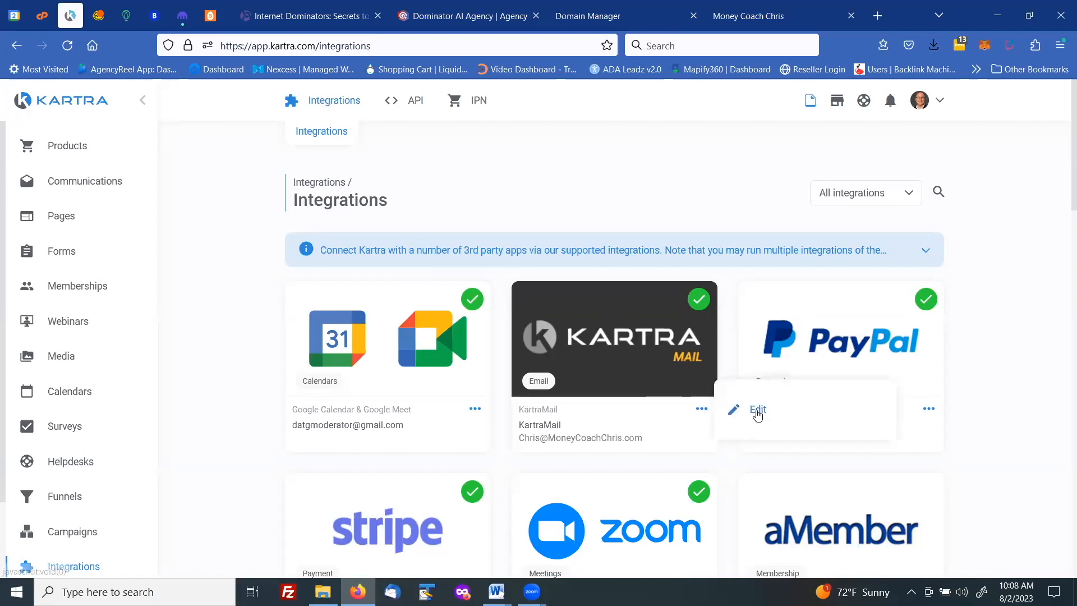
{"action": "left_click", "coordinate": [746, 407]}
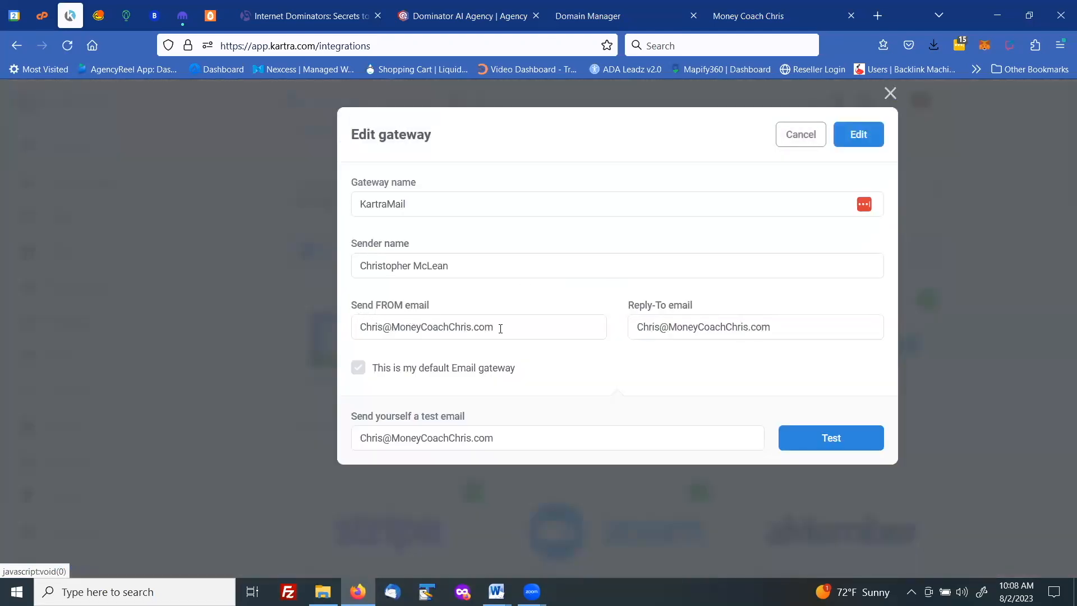
- Check the domain of the gateway's Send FROM email and save the gateway settings
{"action": "left_click_drag", "start_coordinate": [493, 329], "coordinate": [395, 328]}
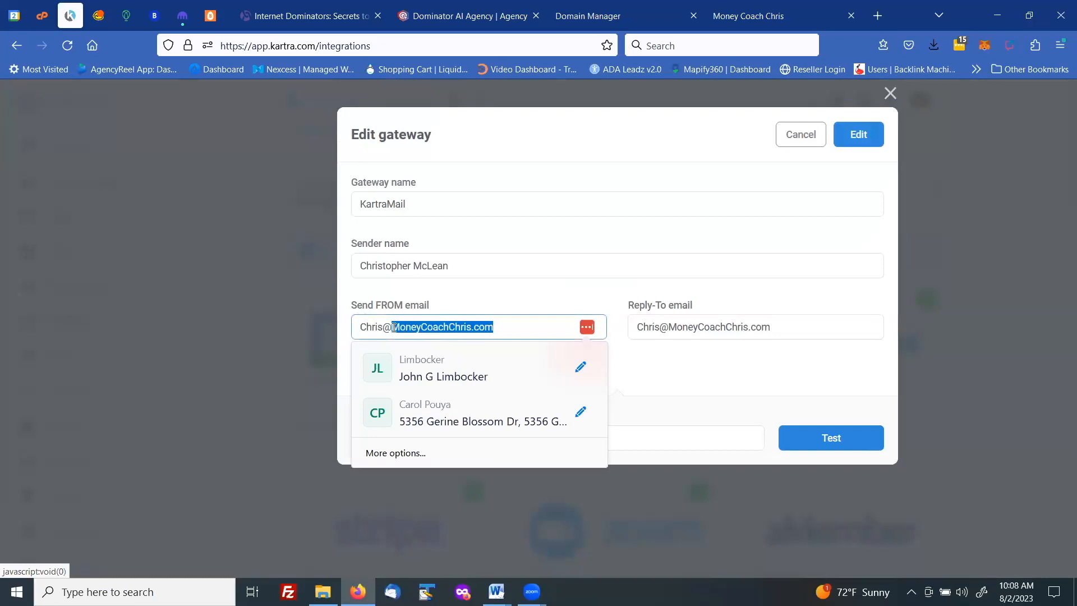
{"action": "left_click", "coordinate": [454, 312]}
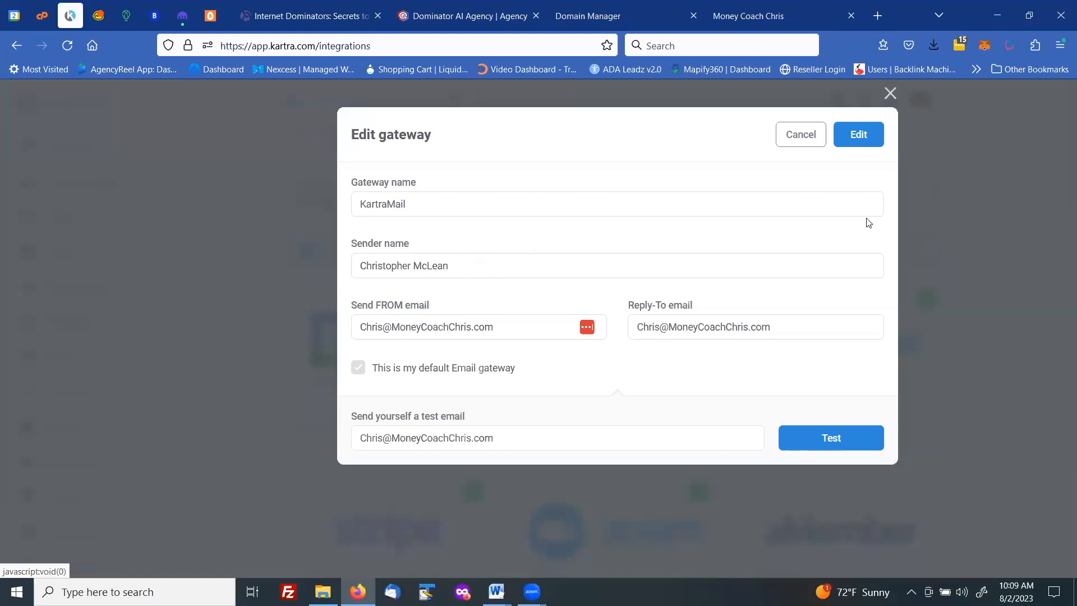
{"action": "left_click", "coordinate": [860, 135]}
{"action": "left_click", "coordinate": [861, 135]}
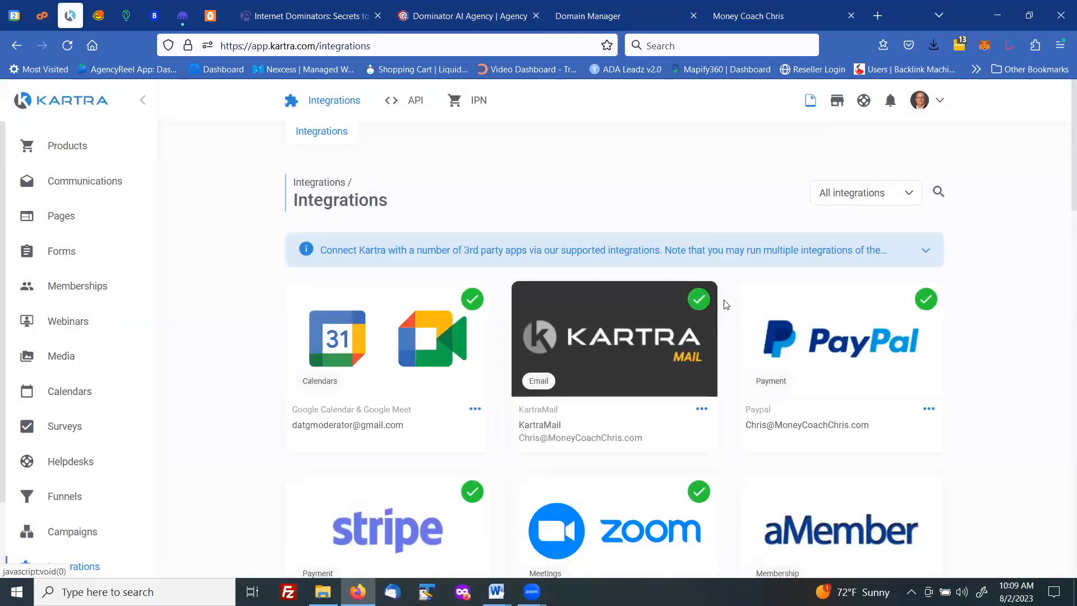
- Look over the other listed integrations and go to the account's custom domains page
{"action": "scroll", "coordinate": [726, 304], "scroll_direction": "down", "scroll_amount": 2}
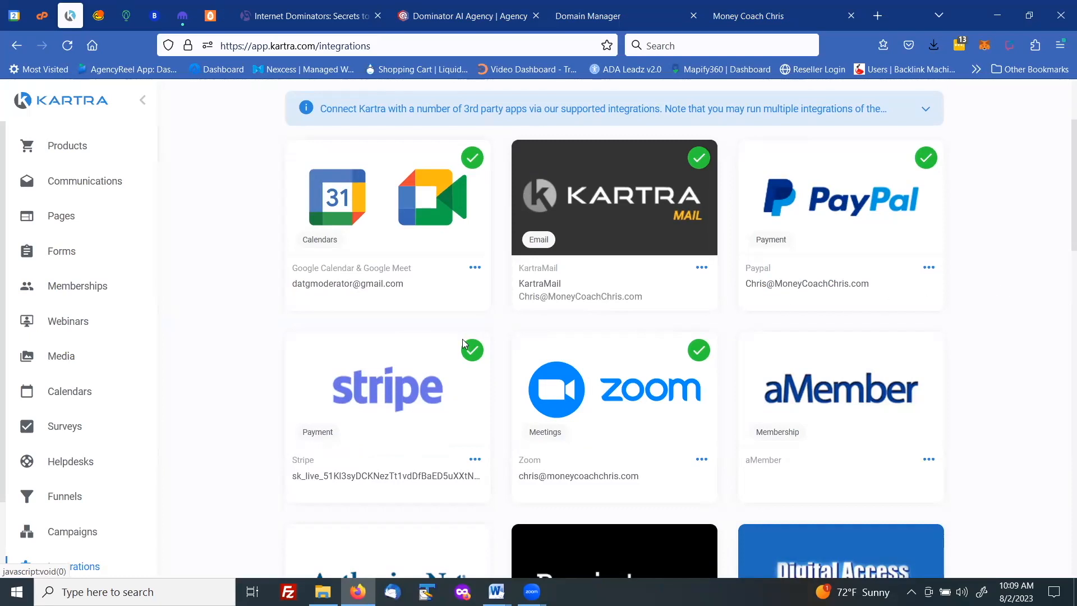
{"action": "scroll", "coordinate": [91, 454], "scroll_direction": "down", "scroll_amount": 2}
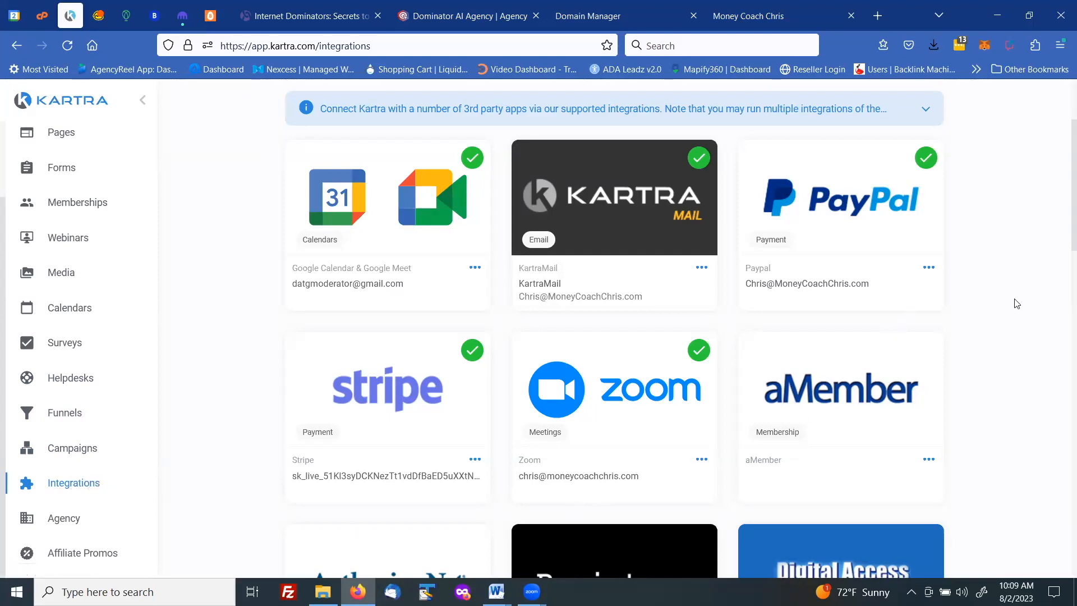
{"action": "scroll", "coordinate": [1017, 303], "scroll_direction": "up", "scroll_amount": 3}
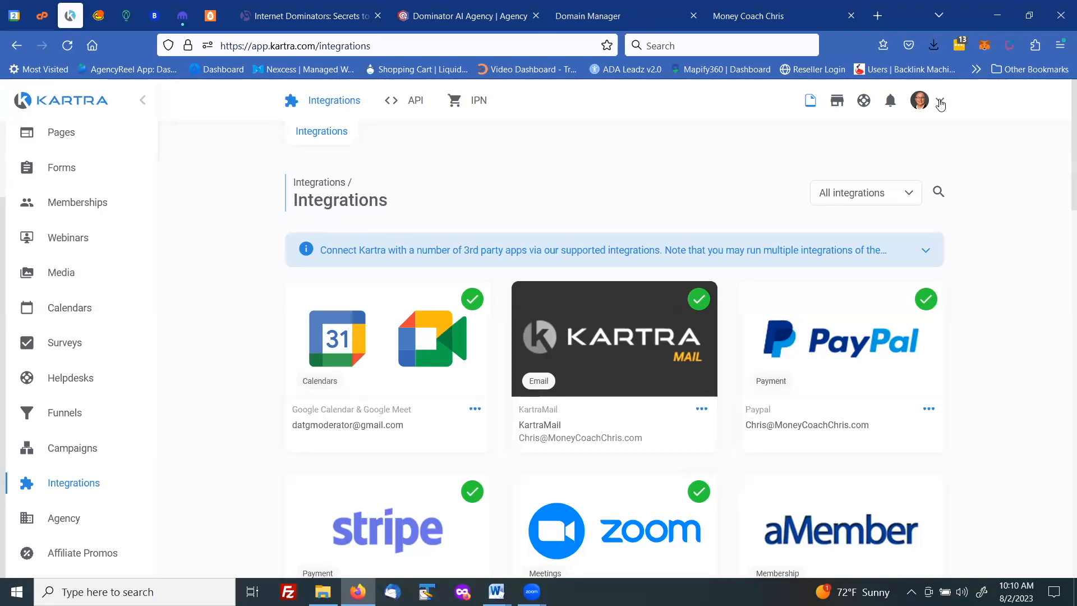
{"action": "left_click", "coordinate": [940, 102]}
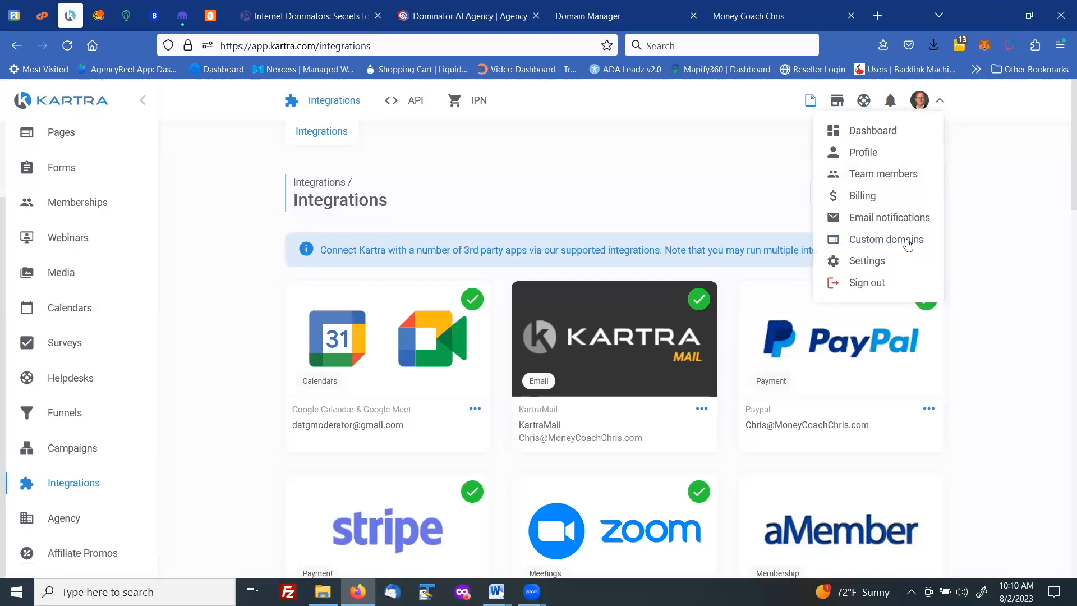
{"action": "left_click", "coordinate": [870, 242]}
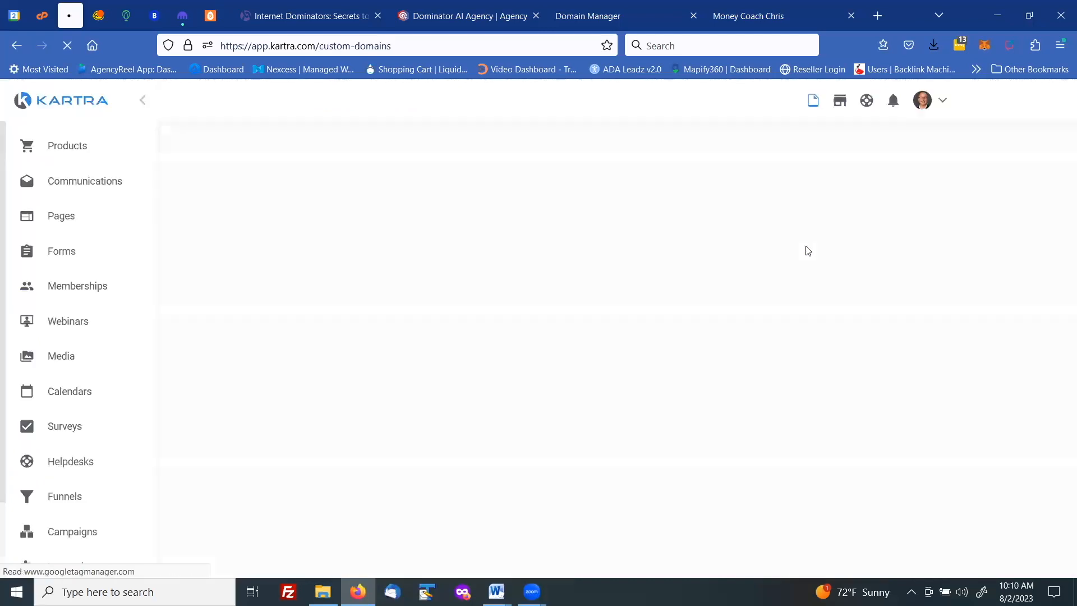
- Review the custom domain overview and start a new custom domain that uses a sub-domain
{"action": "scroll", "coordinate": [591, 265], "scroll_direction": "down", "scroll_amount": 5}
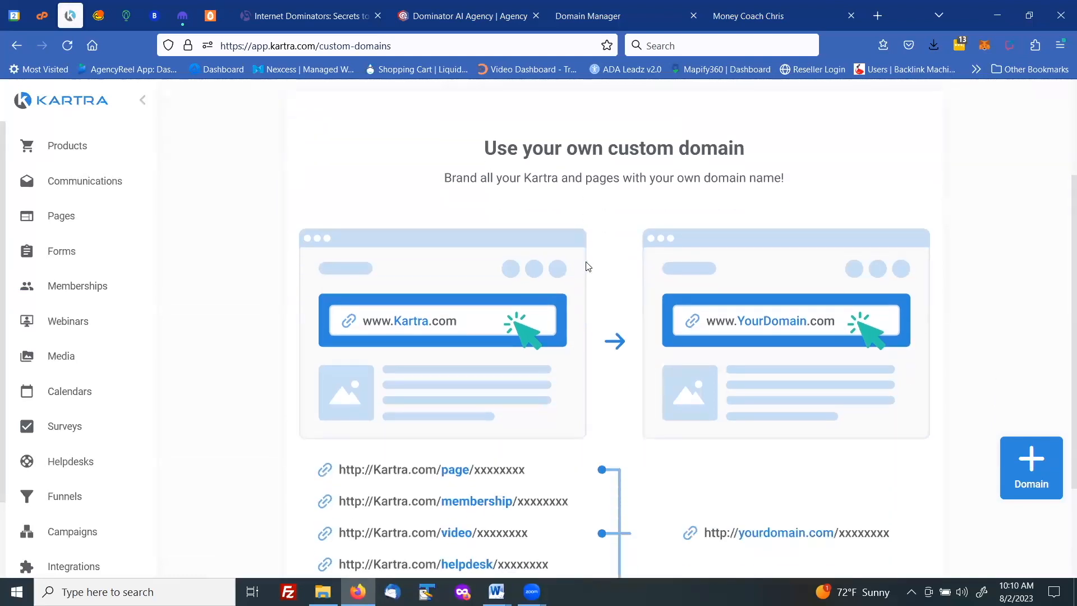
{"action": "scroll", "coordinate": [600, 271], "scroll_direction": "up", "scroll_amount": 1}
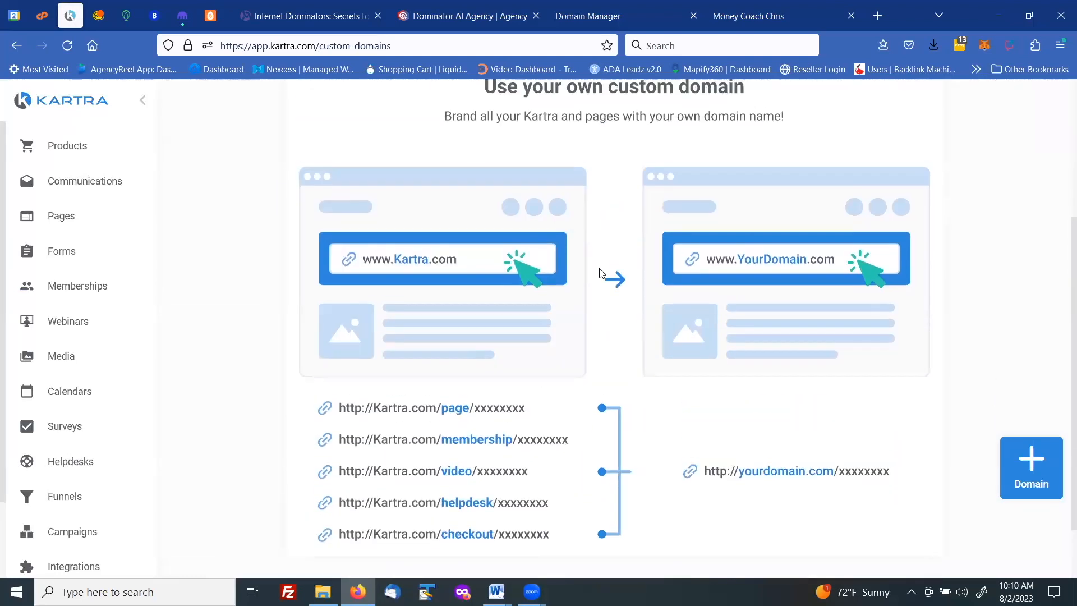
{"action": "scroll", "coordinate": [540, 262], "scroll_direction": "up", "scroll_amount": 1}
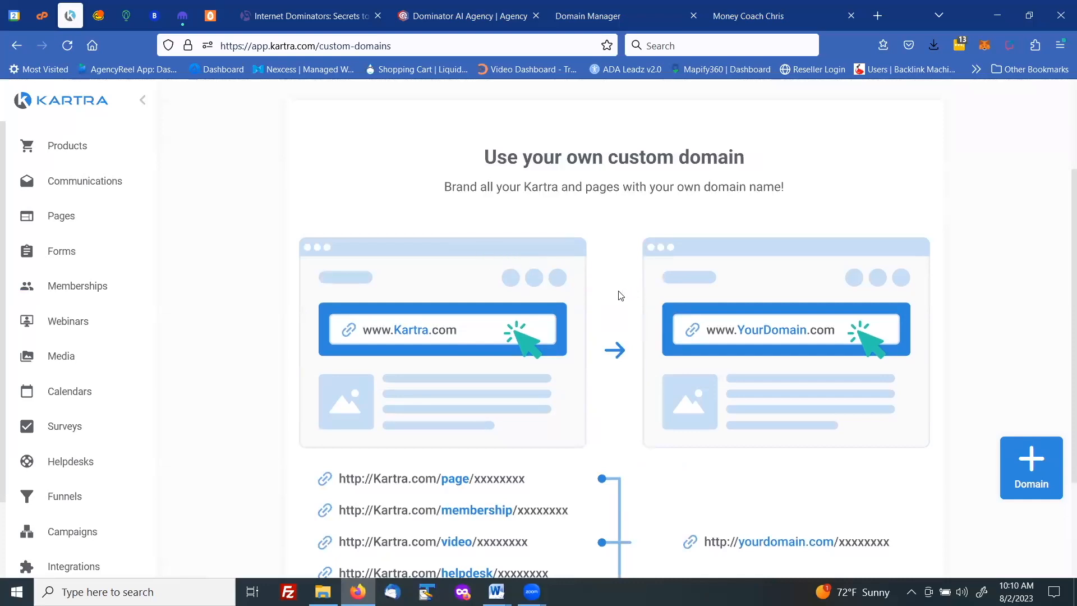
{"action": "scroll", "coordinate": [621, 296], "scroll_direction": "down", "scroll_amount": 2}
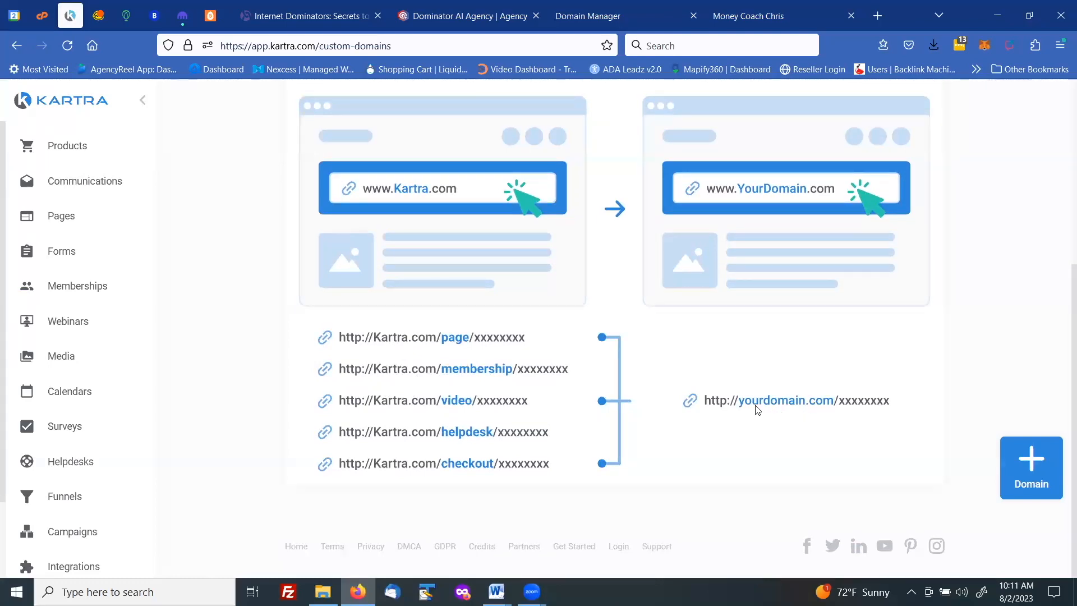
{"action": "scroll", "coordinate": [758, 410], "scroll_direction": "up", "scroll_amount": 1}
{"action": "scroll", "coordinate": [758, 410], "scroll_direction": "down", "scroll_amount": 1}
{"action": "left_click", "coordinate": [1013, 459]}
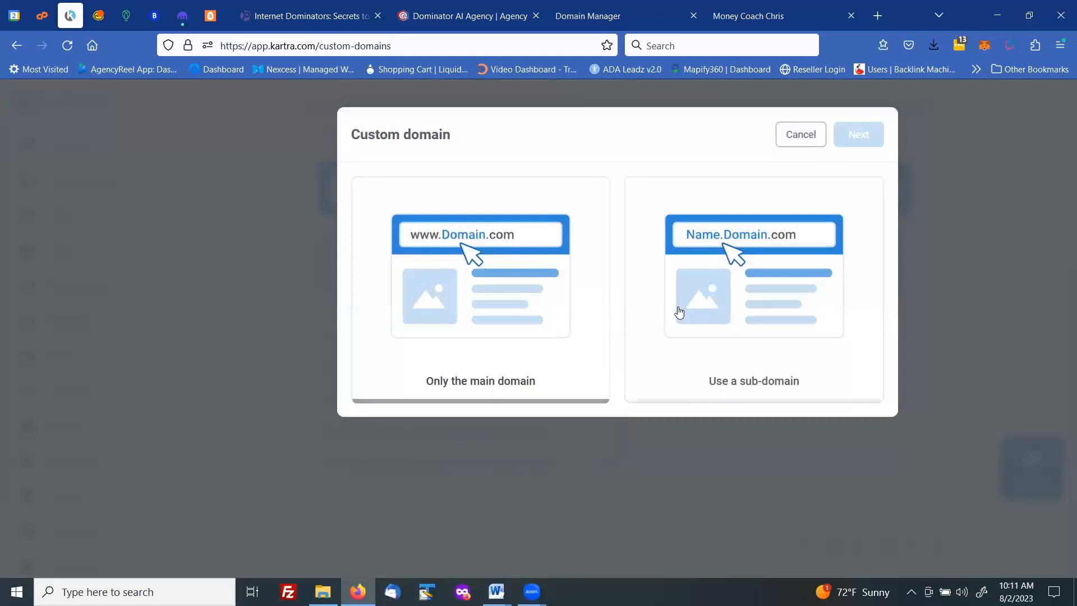
{"action": "left_click", "coordinate": [745, 294]}
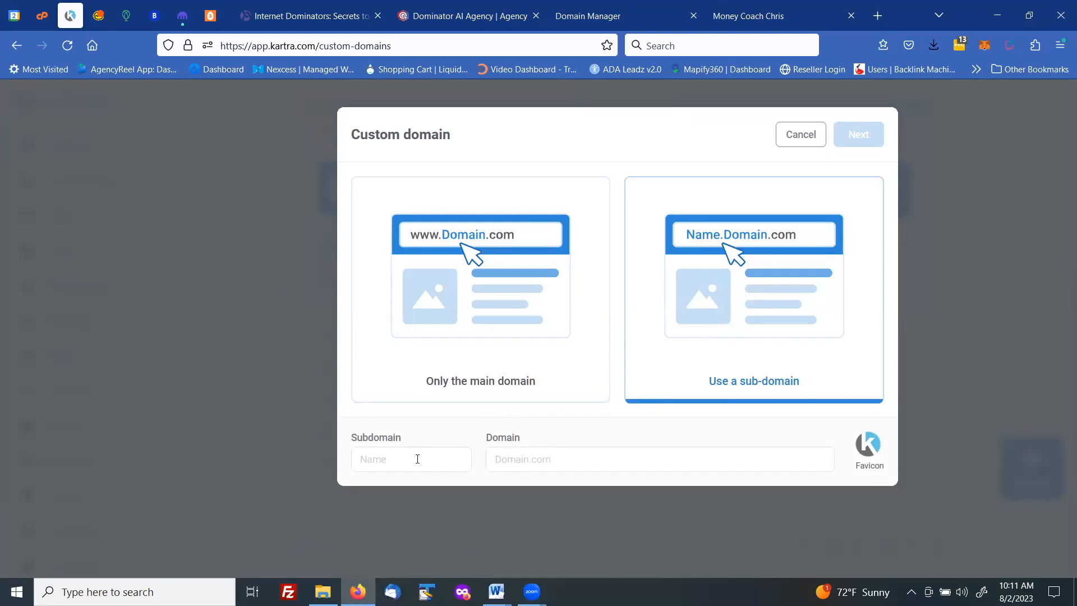
- Set the custom domain's subdomain to get and its domain to moneycoachchris.com
{"action": "left_click", "coordinate": [418, 459]}
{"action": "type", "text": "get"}
{"action": "left_click", "coordinate": [506, 460]}
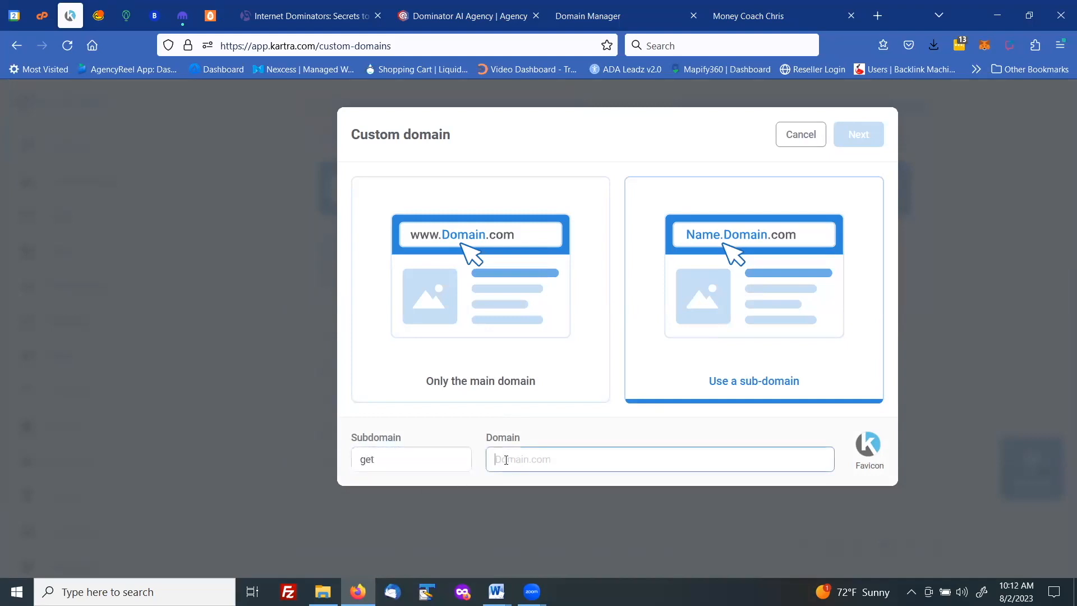
{"action": "type", "text": "moneycoachchris.com"}
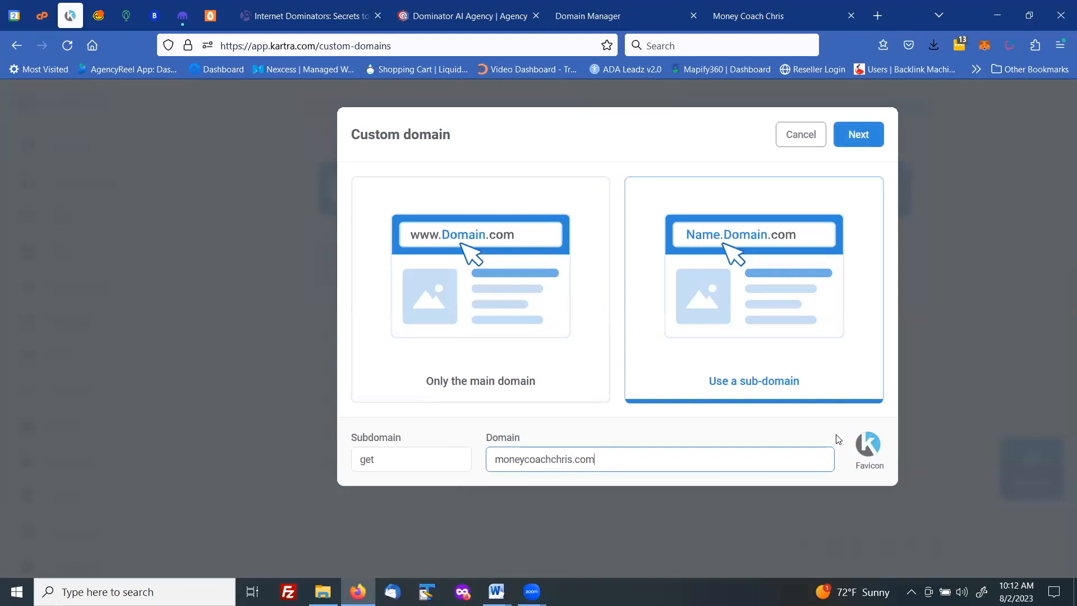
- Upload Transparent Logo Small.png from the Logo Files folder inside the desktop's MCC folder for use as the favicon
{"action": "left_click", "coordinate": [868, 447]}
{"action": "left_click", "coordinate": [375, 294]}
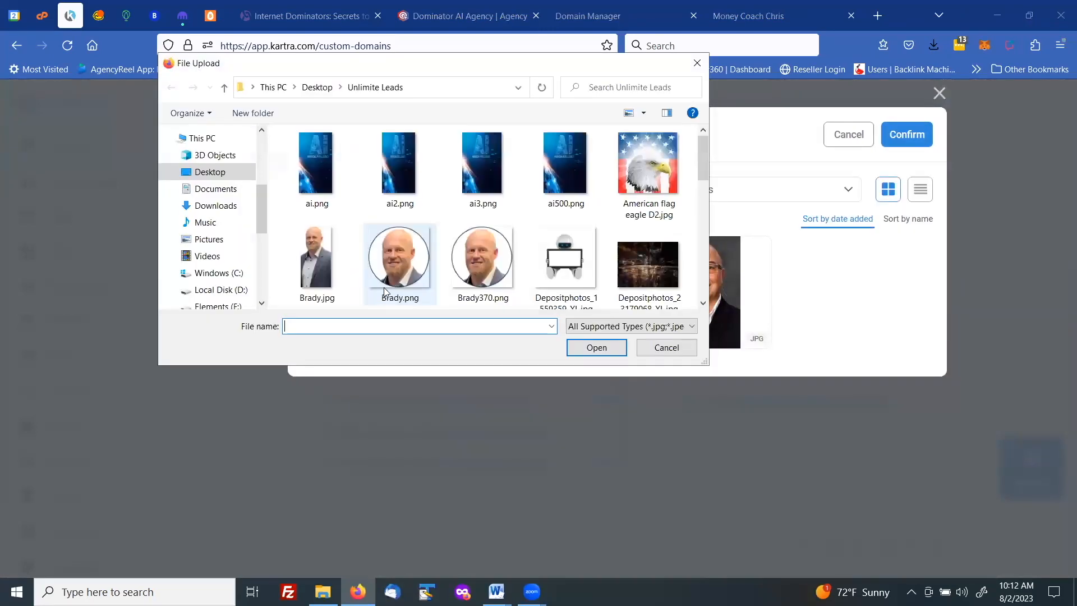
{"action": "left_click", "coordinate": [224, 175]}
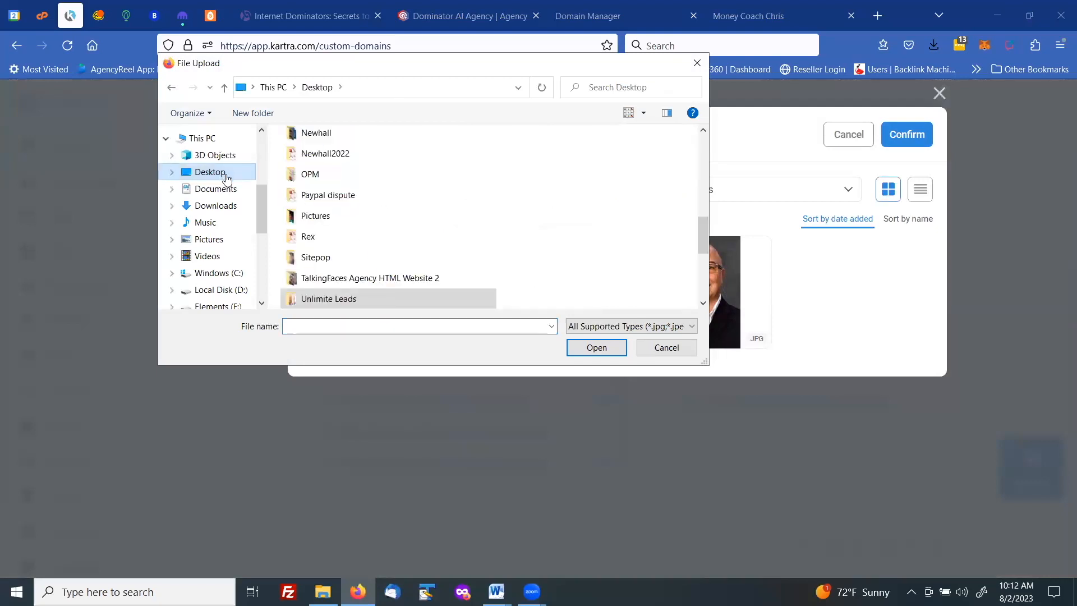
{"action": "scroll", "coordinate": [301, 215], "scroll_direction": "up", "scroll_amount": 1}
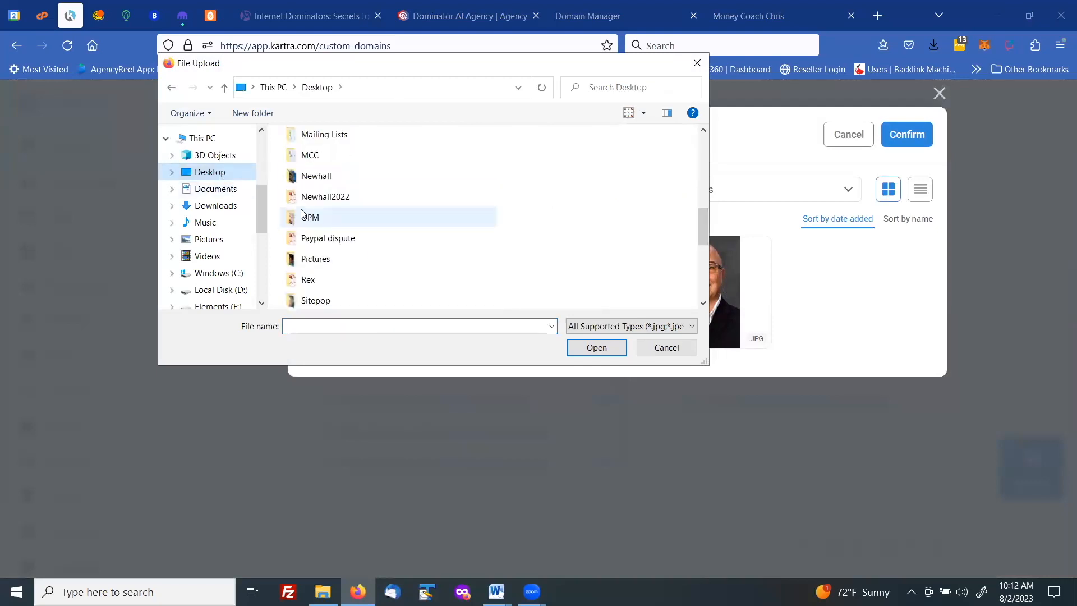
{"action": "double_click", "coordinate": [308, 157]}
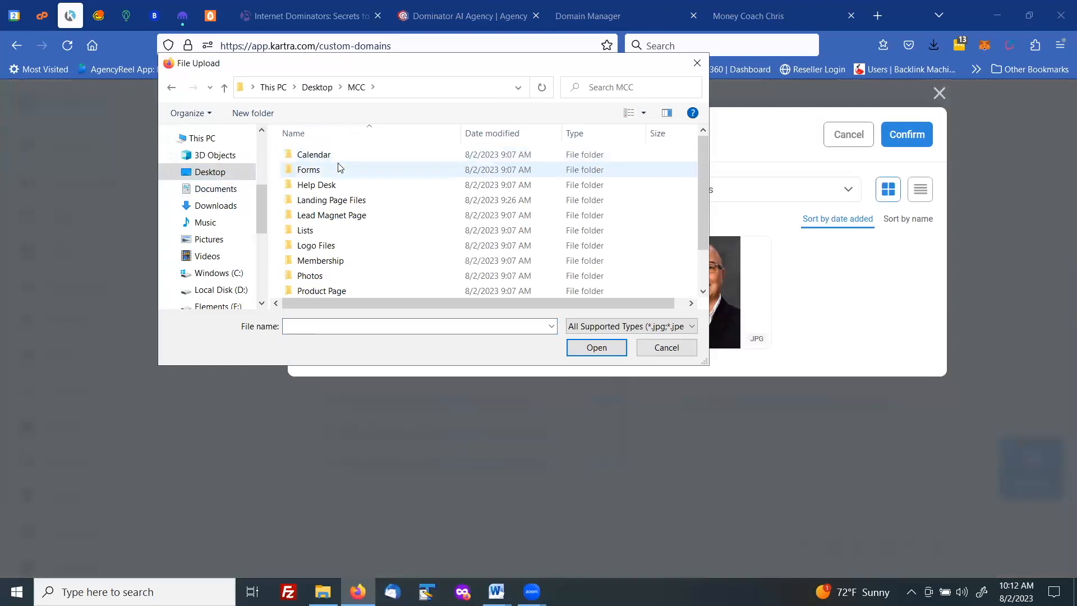
{"action": "double_click", "coordinate": [333, 248]}
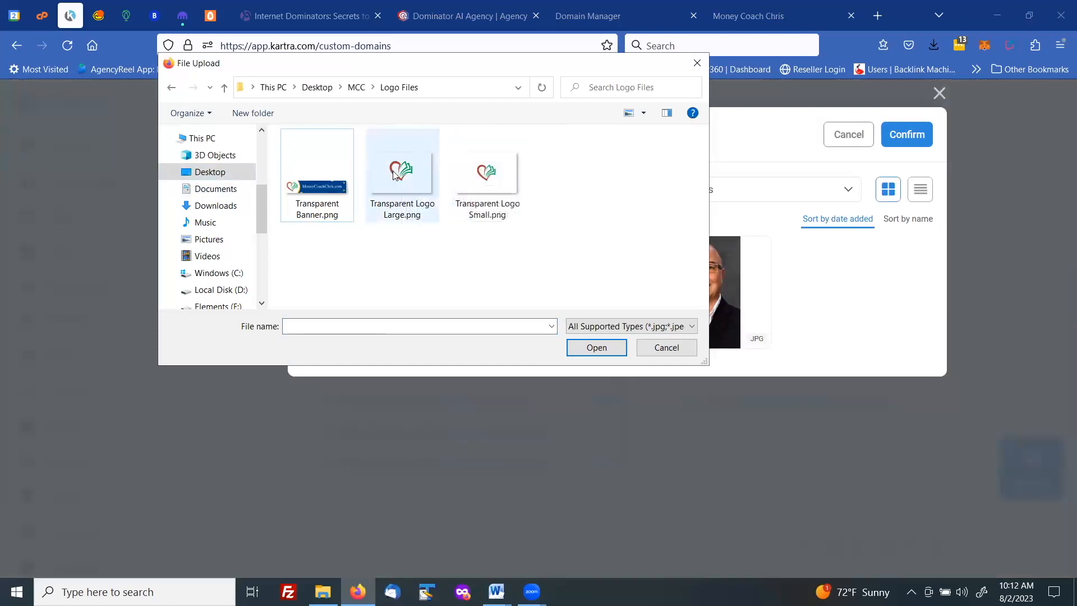
{"action": "double_click", "coordinate": [488, 171]}
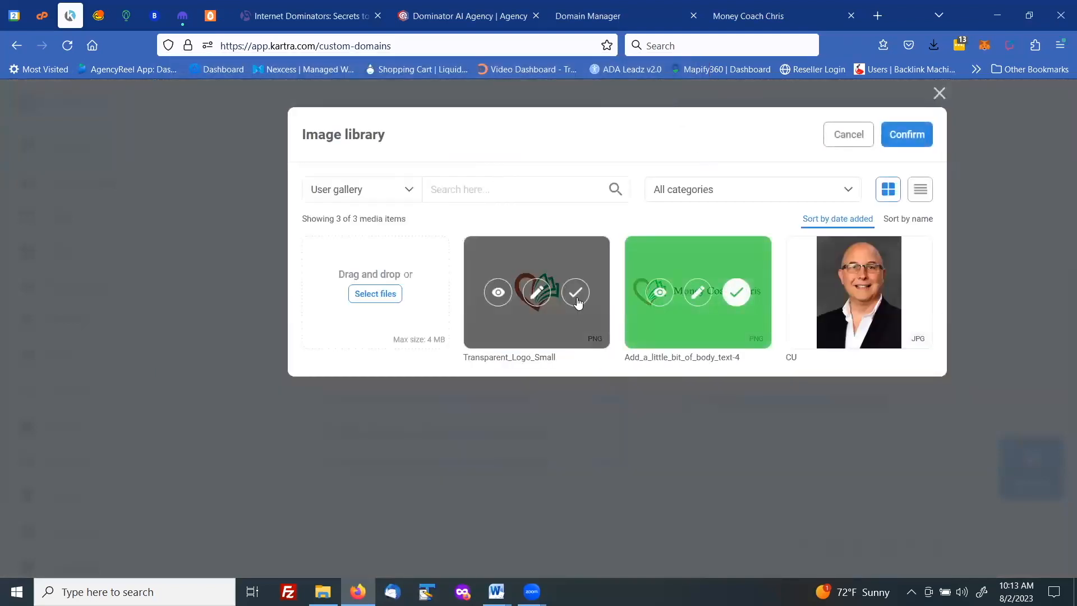
- Choose the uploaded Transparent_Logo_Small image from the image library as the favicon
{"action": "left_click", "coordinate": [577, 294]}
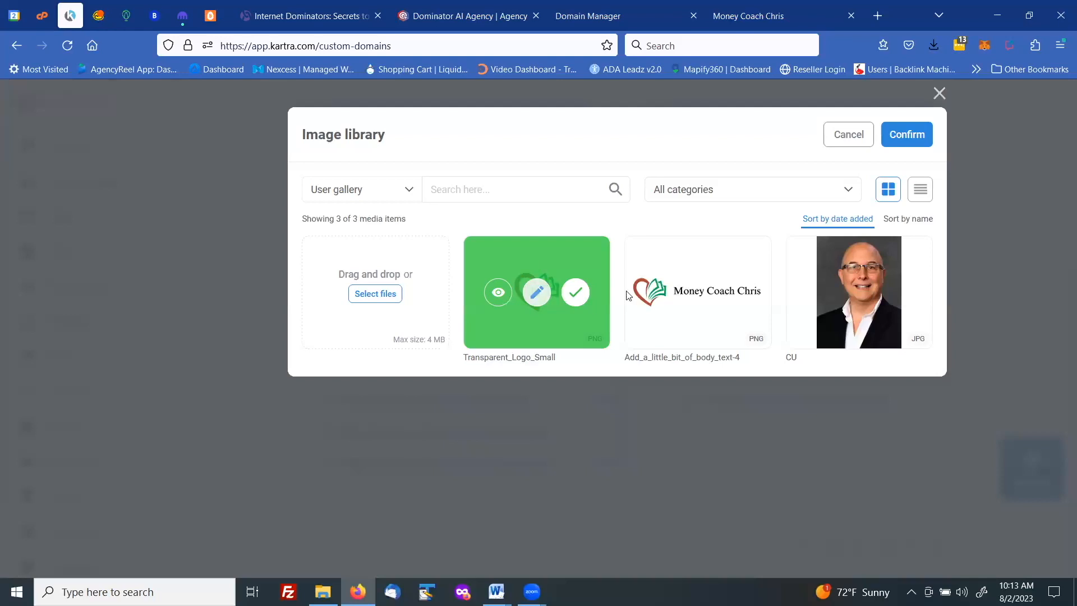
{"action": "mouse_move", "coordinate": [690, 296]}
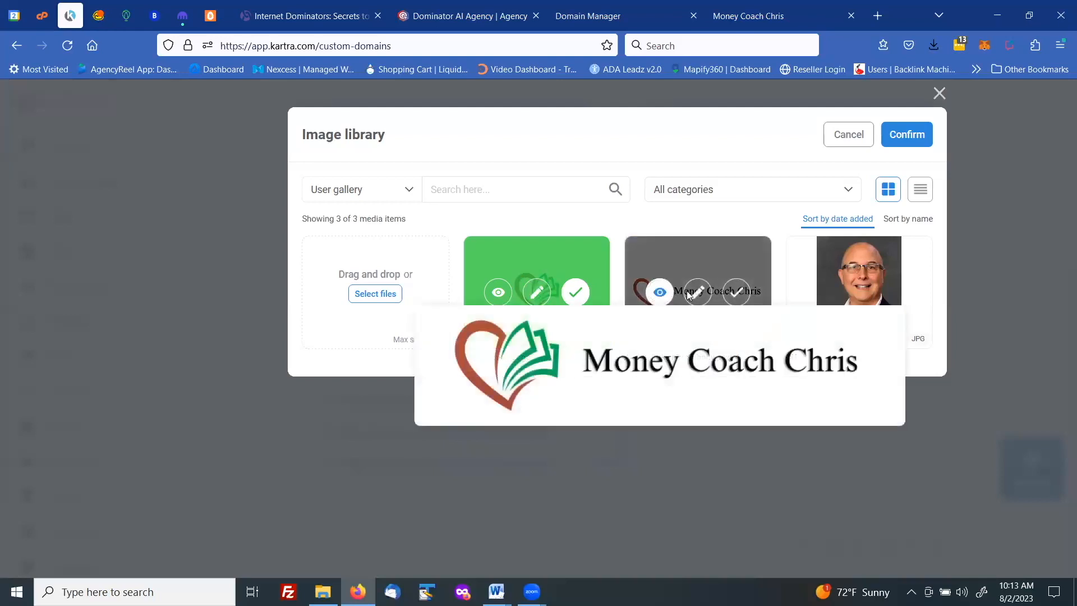
{"action": "left_click", "coordinate": [905, 136]}
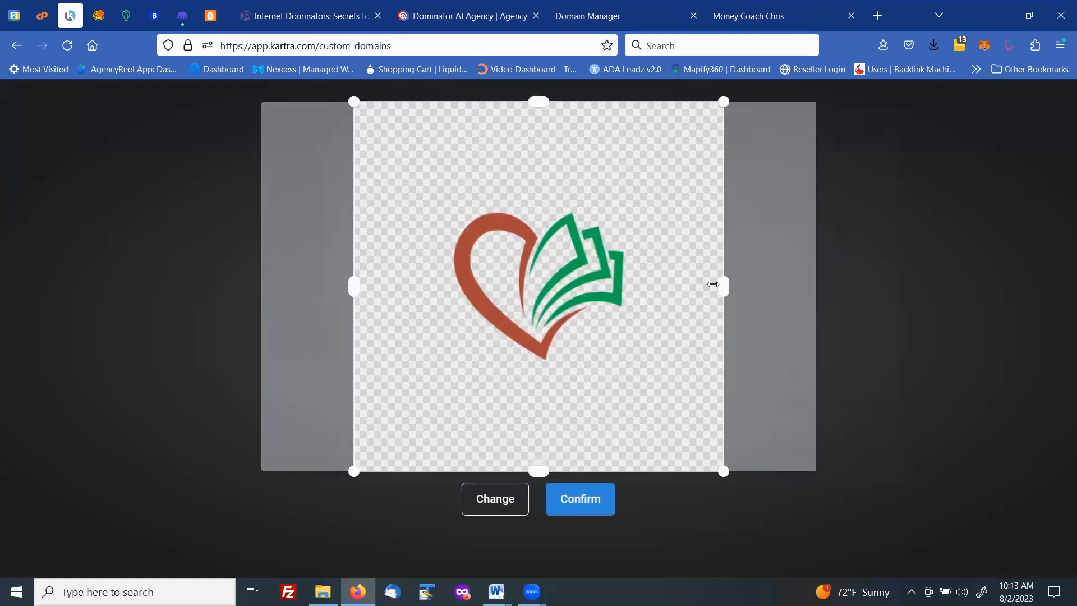
- Crop the favicon image to a tight square around the heart logo and apply it
{"action": "left_click_drag", "start_coordinate": [719, 286], "coordinate": [645, 276]}
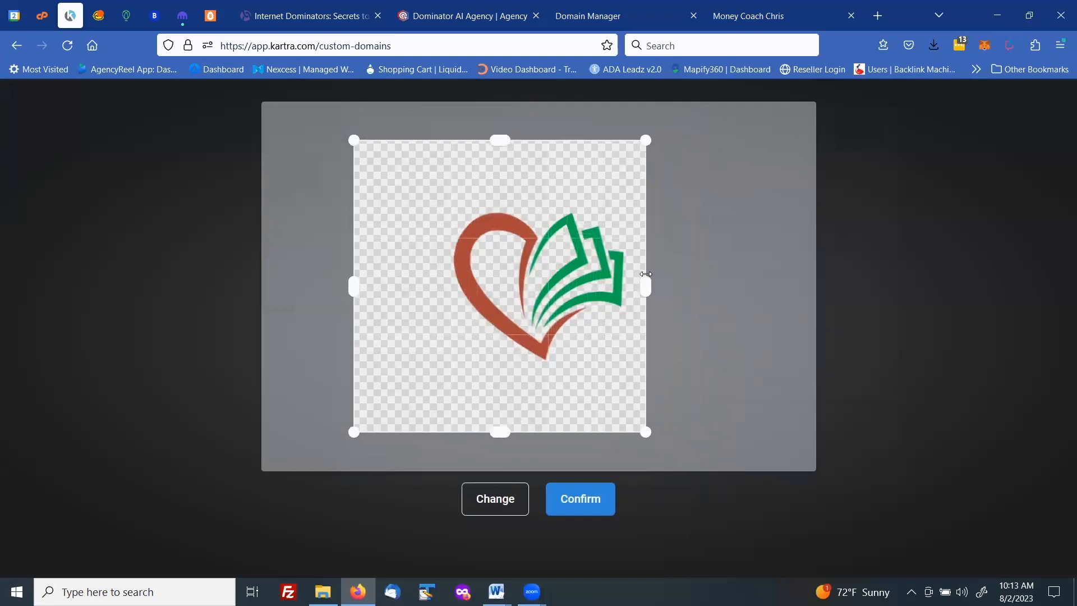
{"action": "left_click_drag", "start_coordinate": [358, 287], "coordinate": [445, 274]}
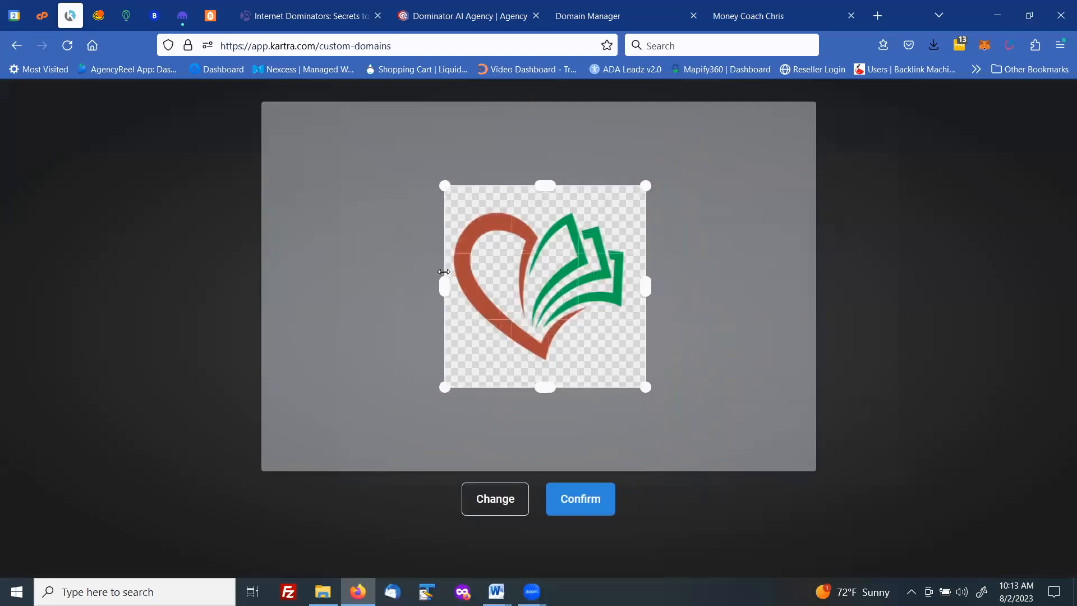
{"action": "left_click_drag", "start_coordinate": [645, 287], "coordinate": [633, 288]}
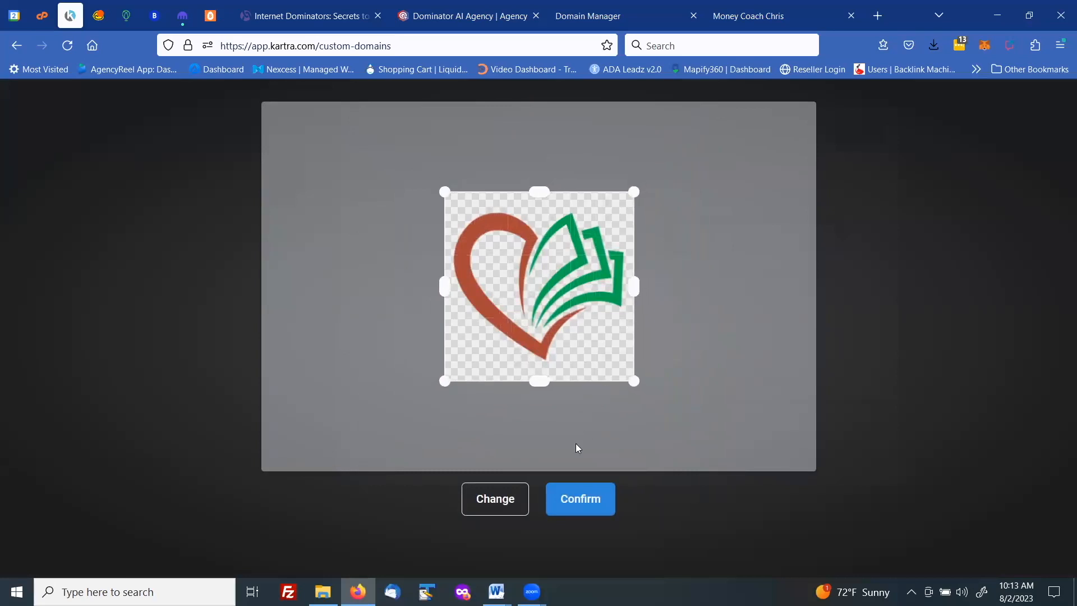
{"action": "left_click", "coordinate": [570, 506]}
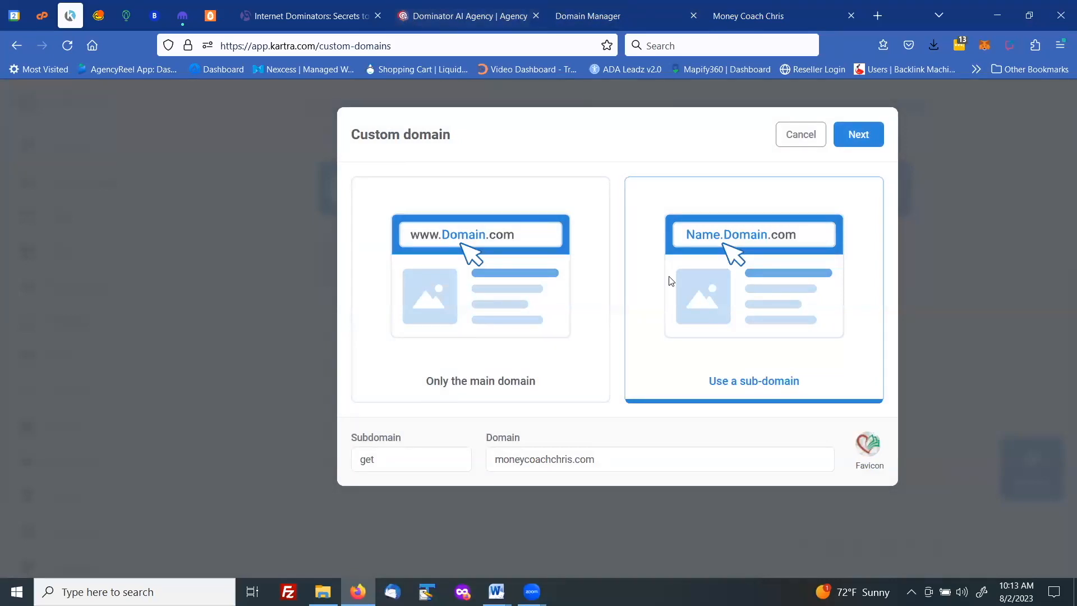
- Proceed to the domain linking instructions, copy the CNAME target address, and mark the linking steps as completed
{"action": "left_click", "coordinate": [855, 138]}
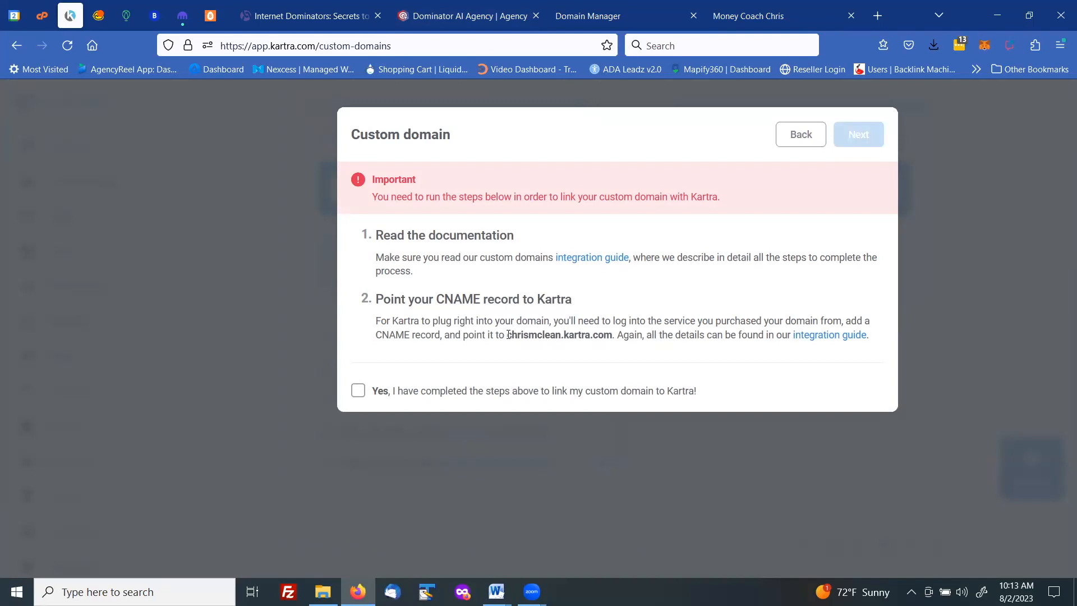
{"action": "left_click_drag", "start_coordinate": [508, 335], "coordinate": [613, 337]}
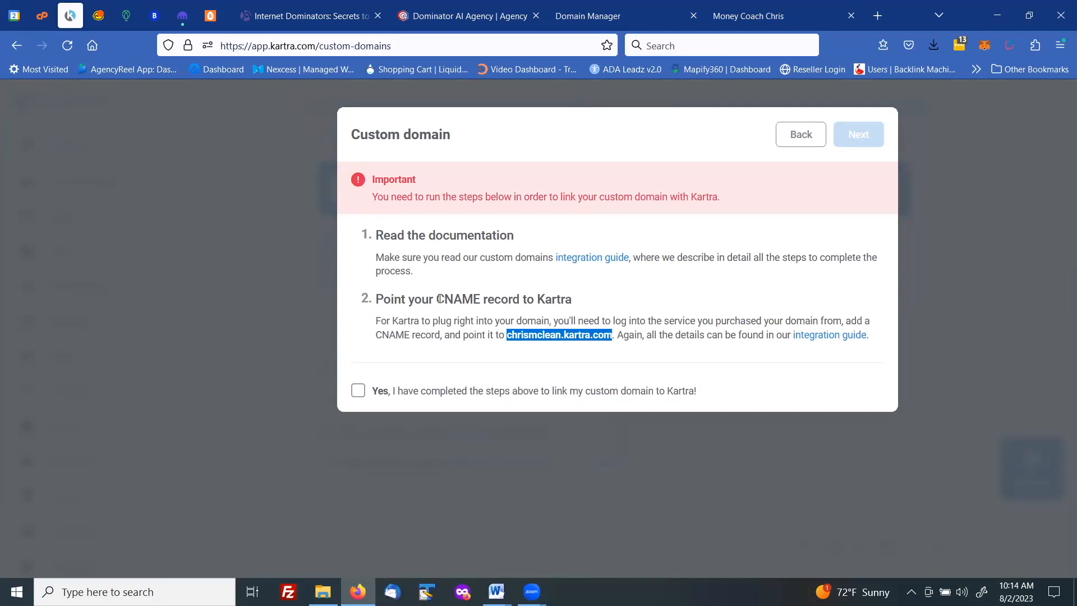
{"action": "right_click", "coordinate": [547, 333]}
{"action": "left_click", "coordinate": [566, 161]}
{"action": "left_click", "coordinate": [359, 392]}
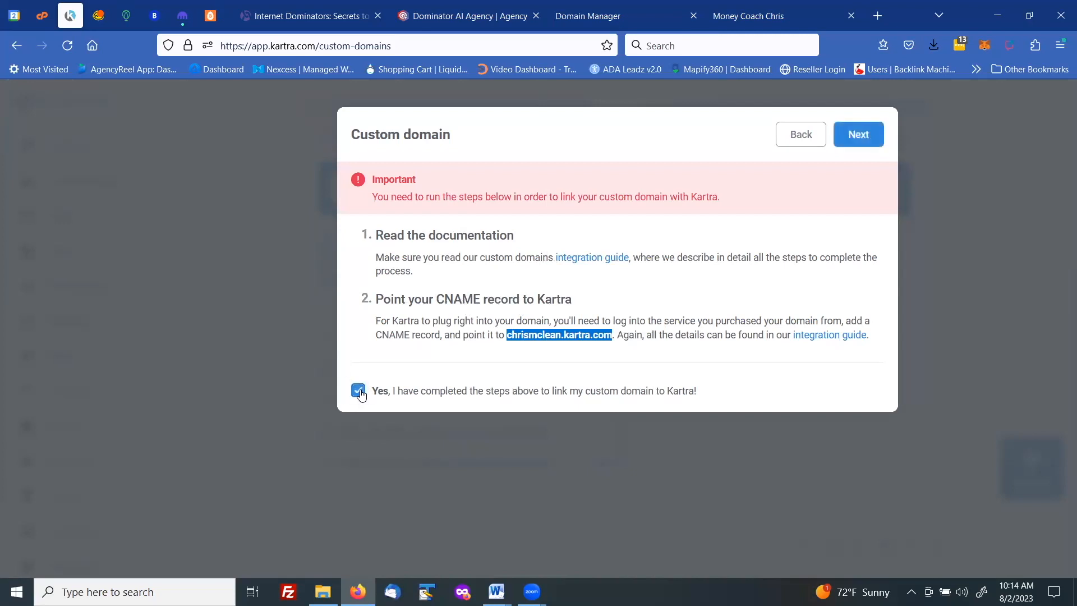
{"action": "left_click", "coordinate": [862, 140]}
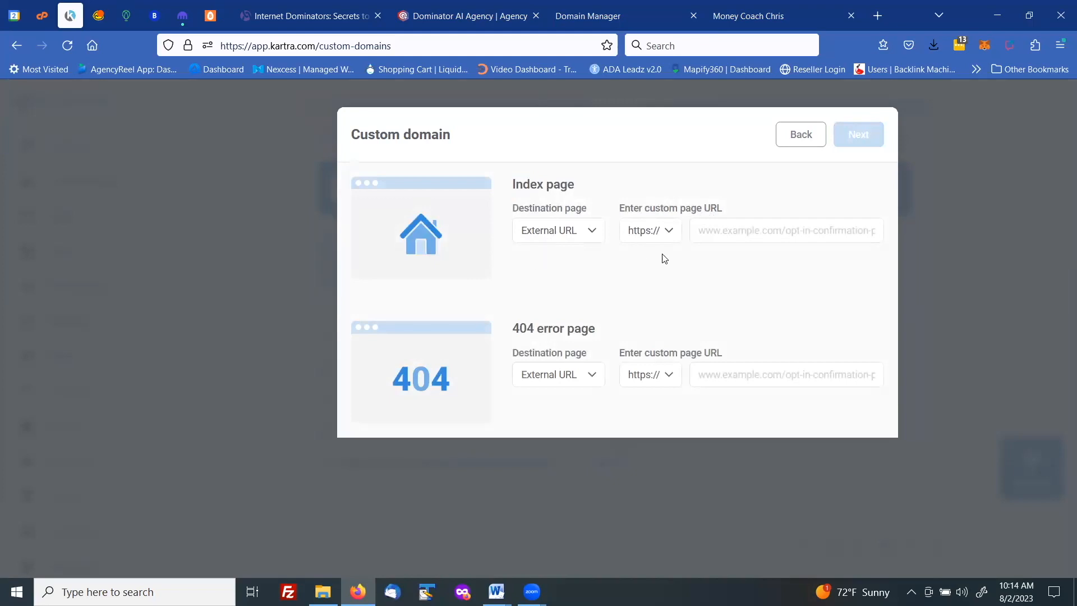
{"action": "left_click", "coordinate": [714, 230]}
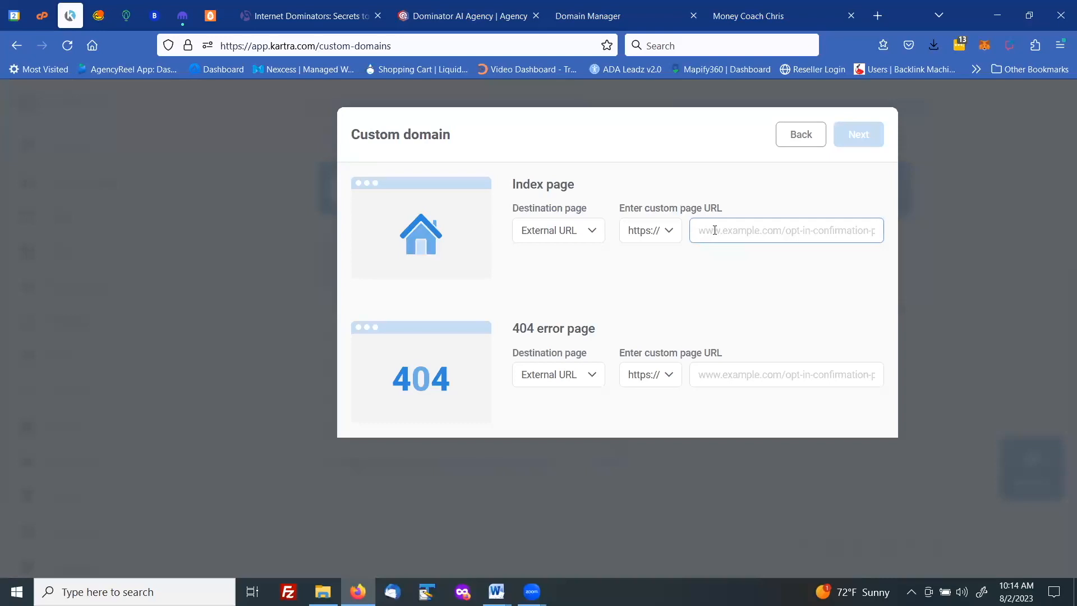
{"action": "type", "text": "money"}
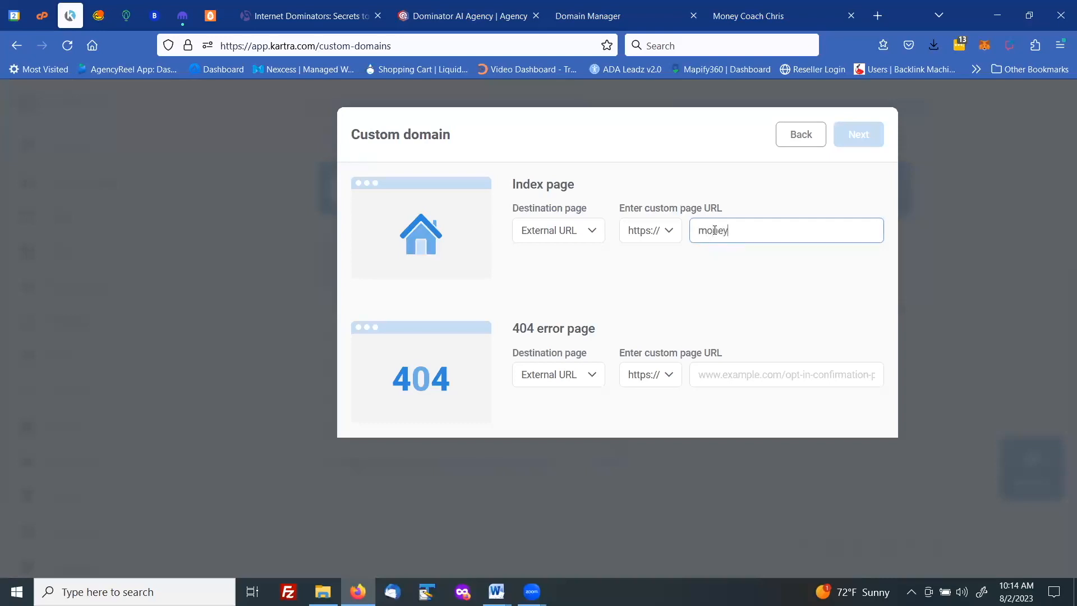
{"action": "type", "text": "coachchris.com"}
{"action": "left_click", "coordinate": [593, 238]}
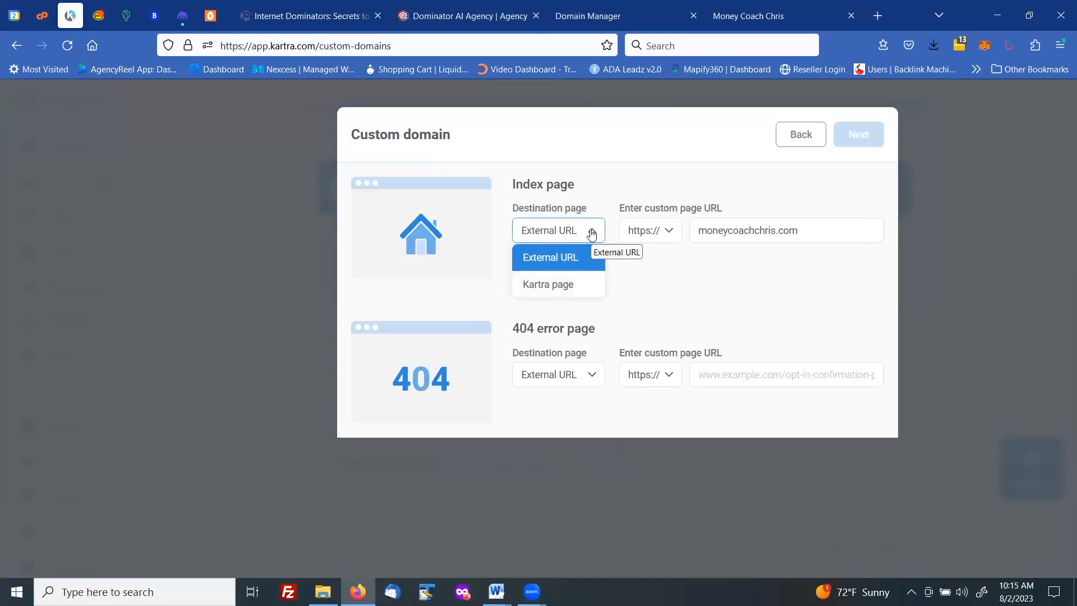
{"action": "left_click", "coordinate": [592, 234]}
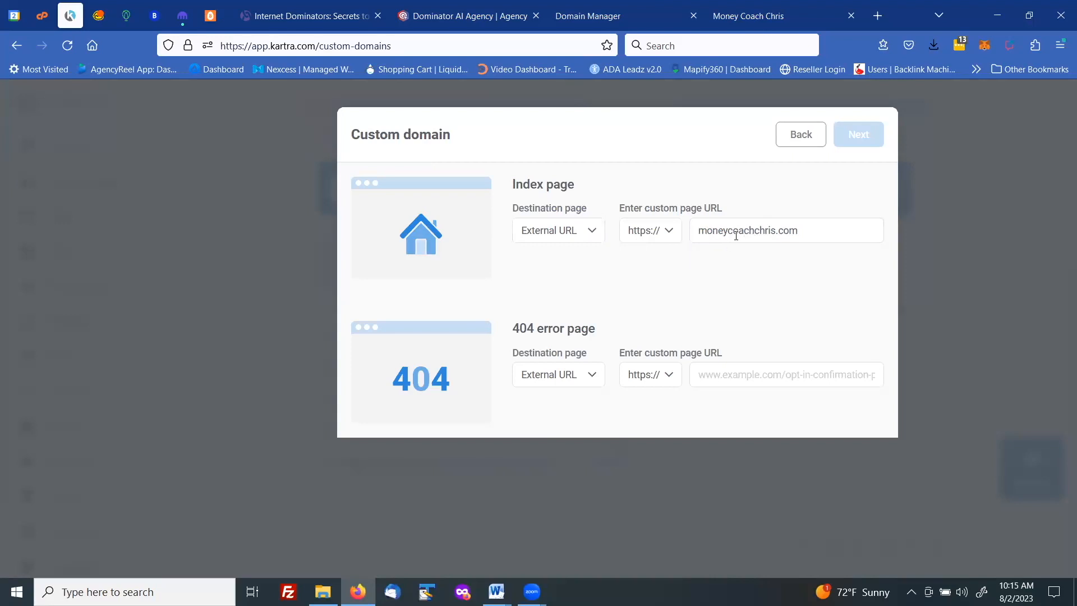
{"action": "left_click", "coordinate": [708, 375]}
{"action": "type", "text": "mone"}
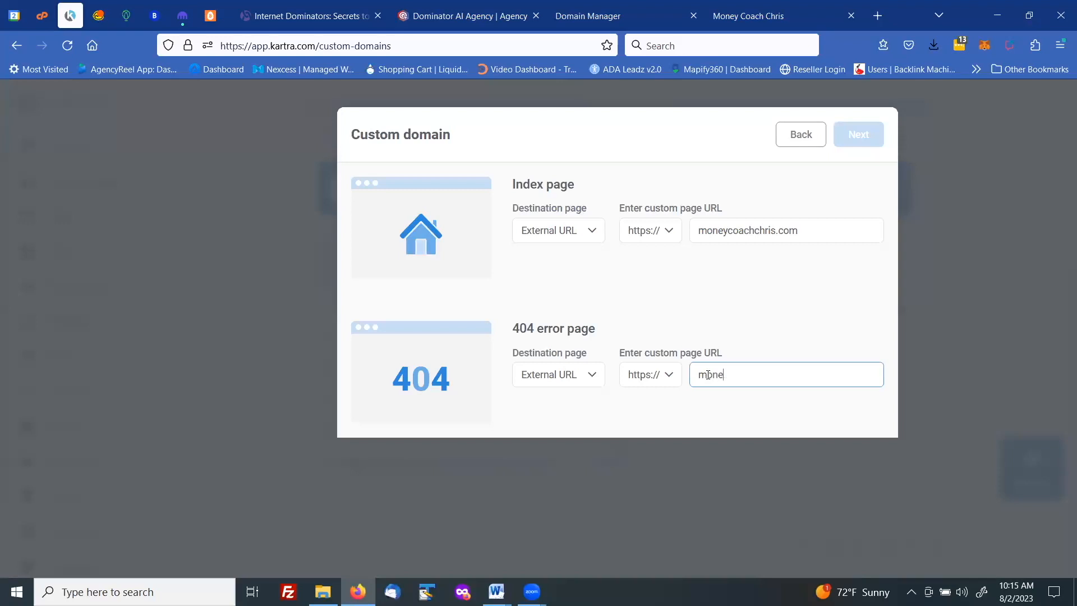
{"action": "type", "text": "ycoachchris.com"}
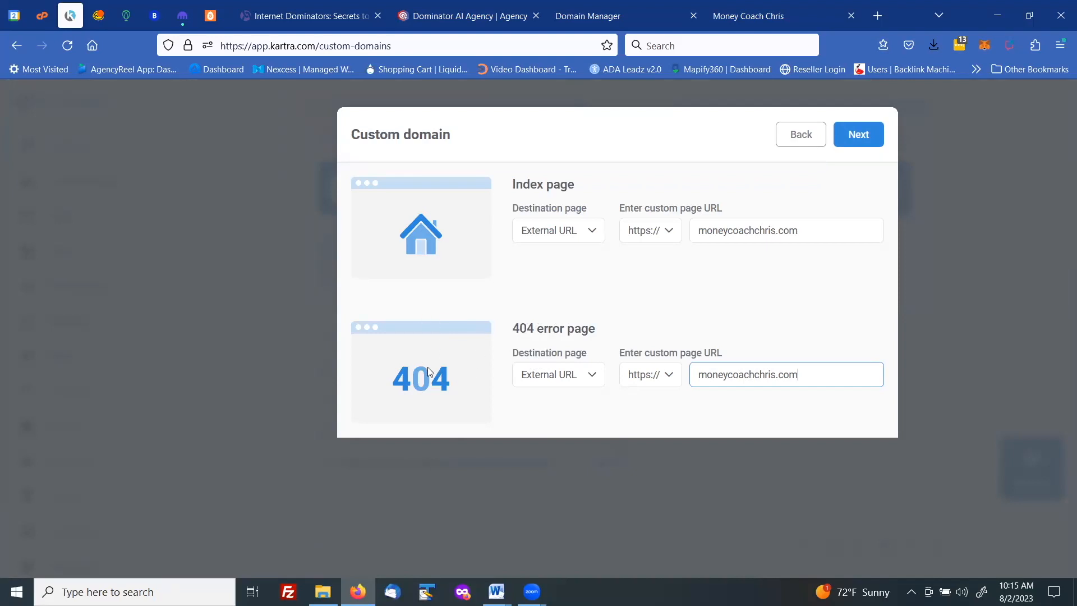
{"action": "left_click", "coordinate": [856, 138]}
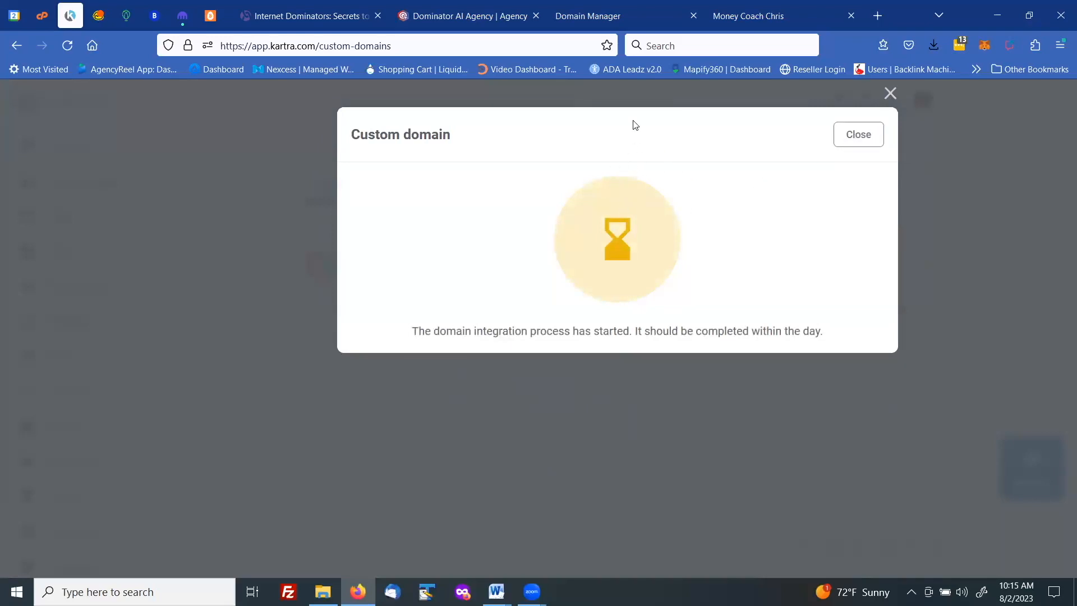
- Switch to the Domain Manager and open the DNS management page for moneycoachchris.com
{"action": "left_click", "coordinate": [613, 21]}
{"action": "left_click", "coordinate": [174, 350]}
{"action": "scroll", "coordinate": [205, 255], "scroll_direction": "down", "scroll_amount": 6}
{"action": "scroll", "coordinate": [198, 261], "scroll_direction": "up", "scroll_amount": 7}
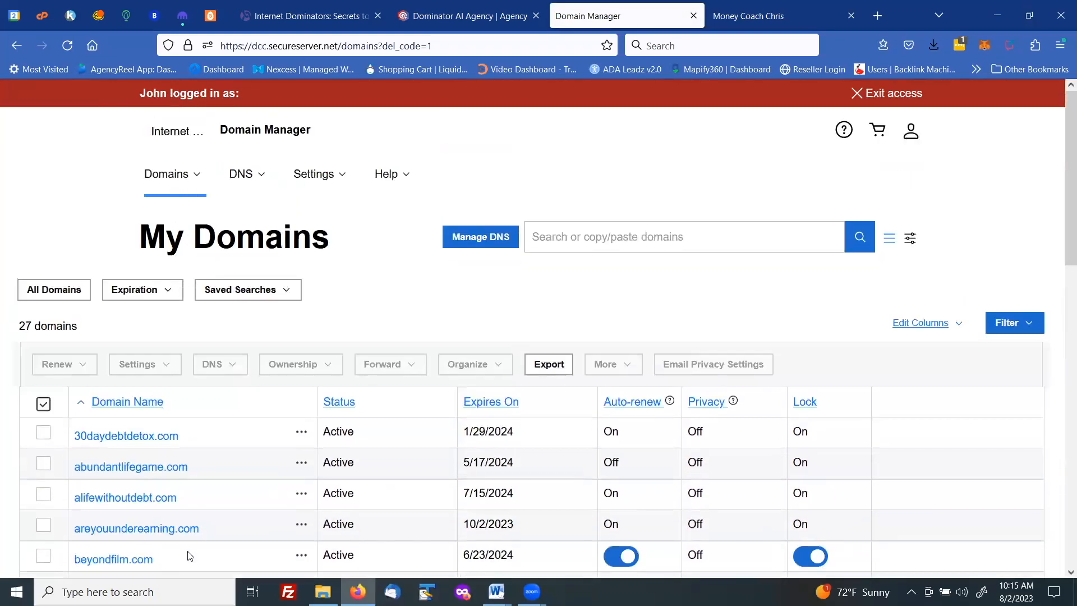
{"action": "scroll", "coordinate": [190, 555], "scroll_direction": "down", "scroll_amount": 7}
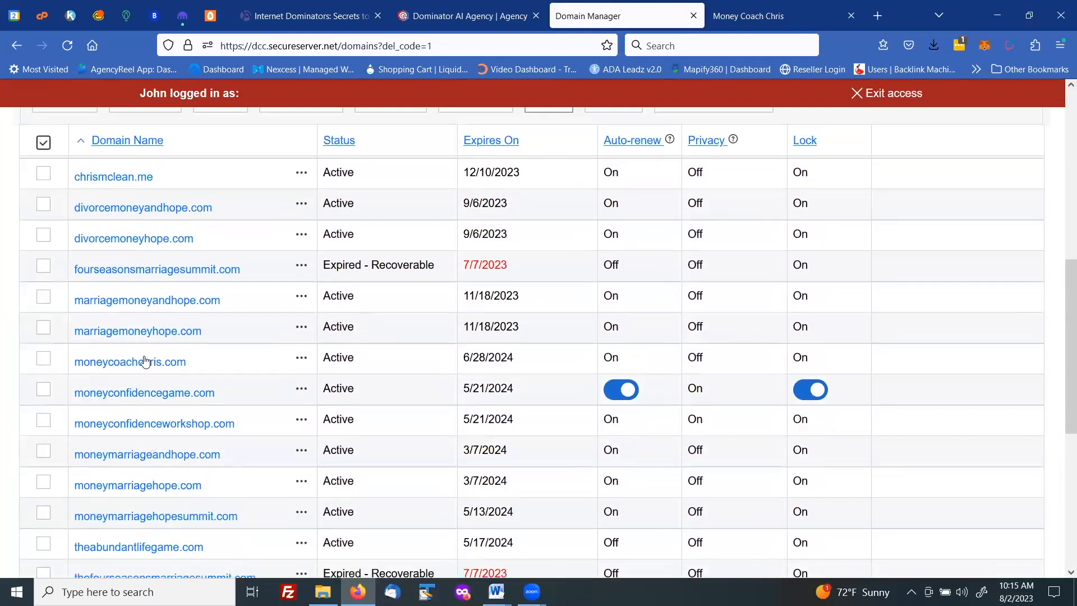
{"action": "left_click", "coordinate": [125, 366]}
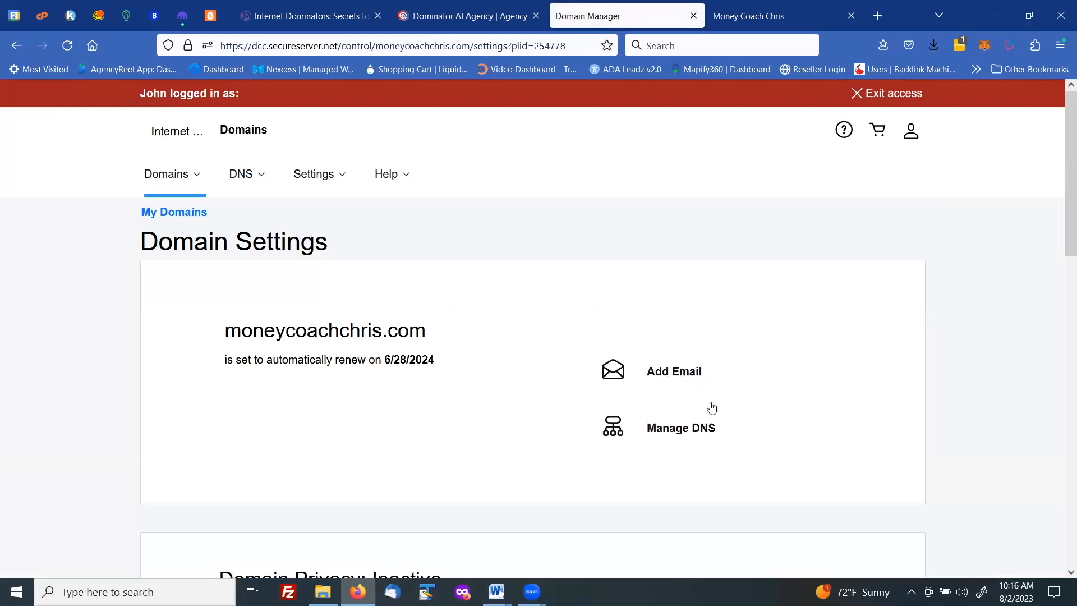
{"action": "left_click", "coordinate": [676, 428]}
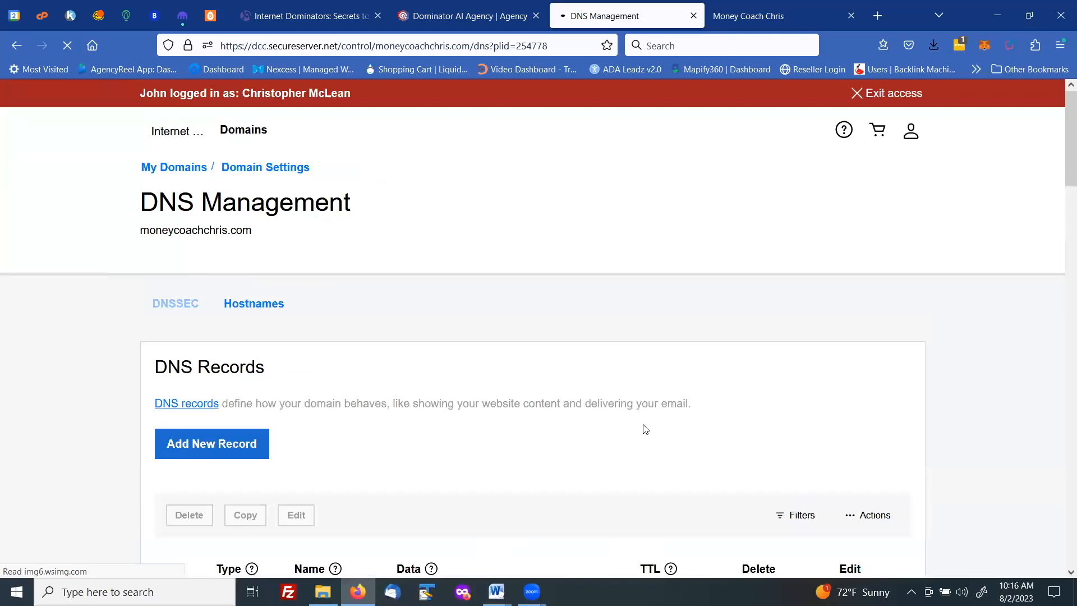
- Start a new CNAME record in the DNS records and name it get.moneycoachchris.com
{"action": "scroll", "coordinate": [474, 349], "scroll_direction": "down", "scroll_amount": 2}
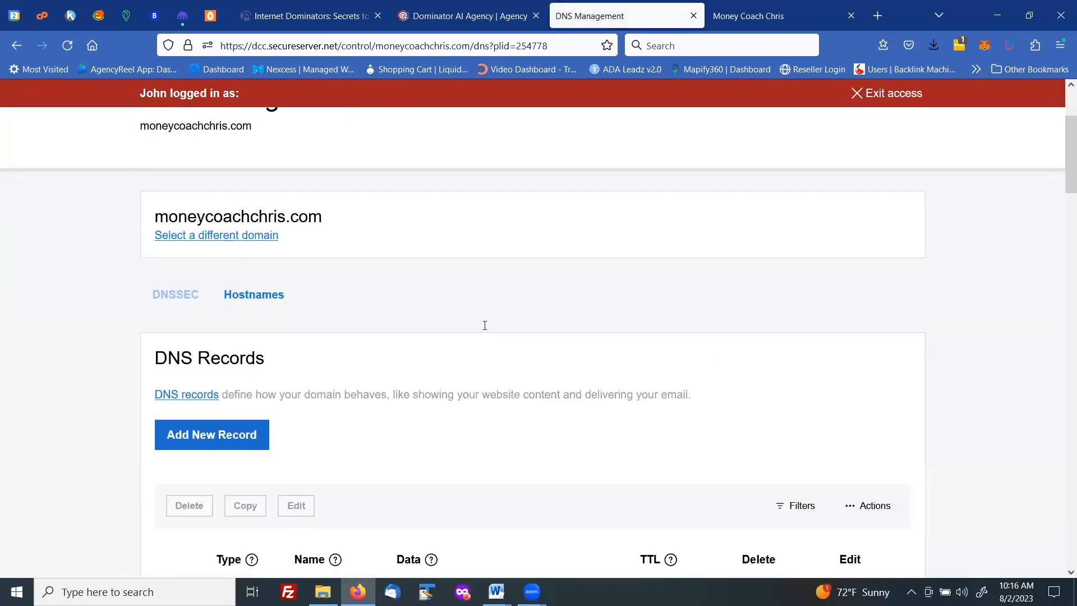
{"action": "scroll", "coordinate": [484, 320], "scroll_direction": "down", "scroll_amount": 8}
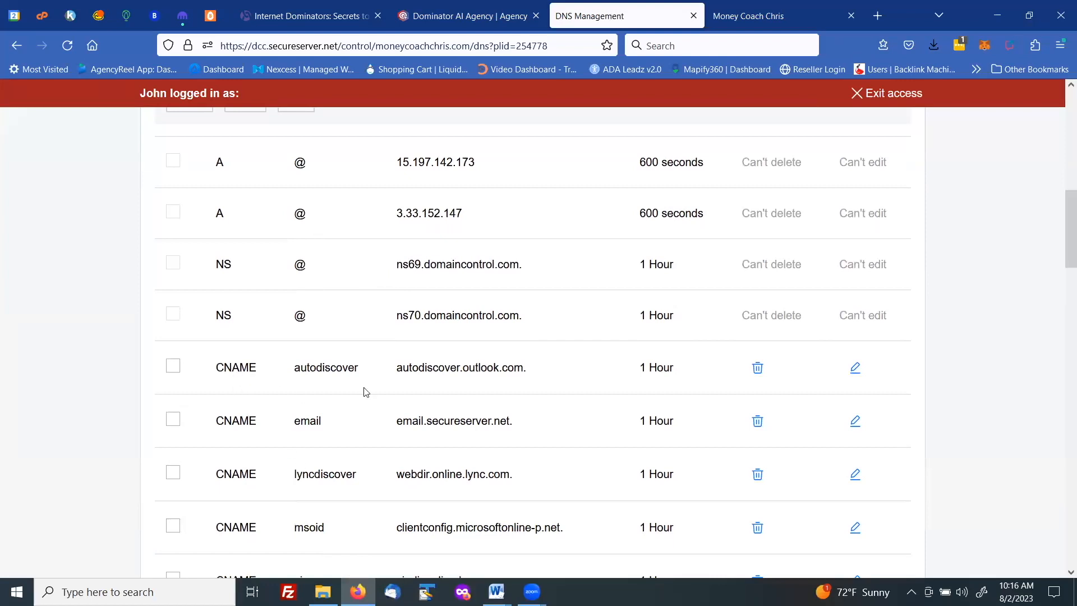
{"action": "scroll", "coordinate": [462, 383], "scroll_direction": "up", "scroll_amount": 3}
{"action": "scroll", "coordinate": [463, 383], "scroll_direction": "up", "scroll_amount": 2}
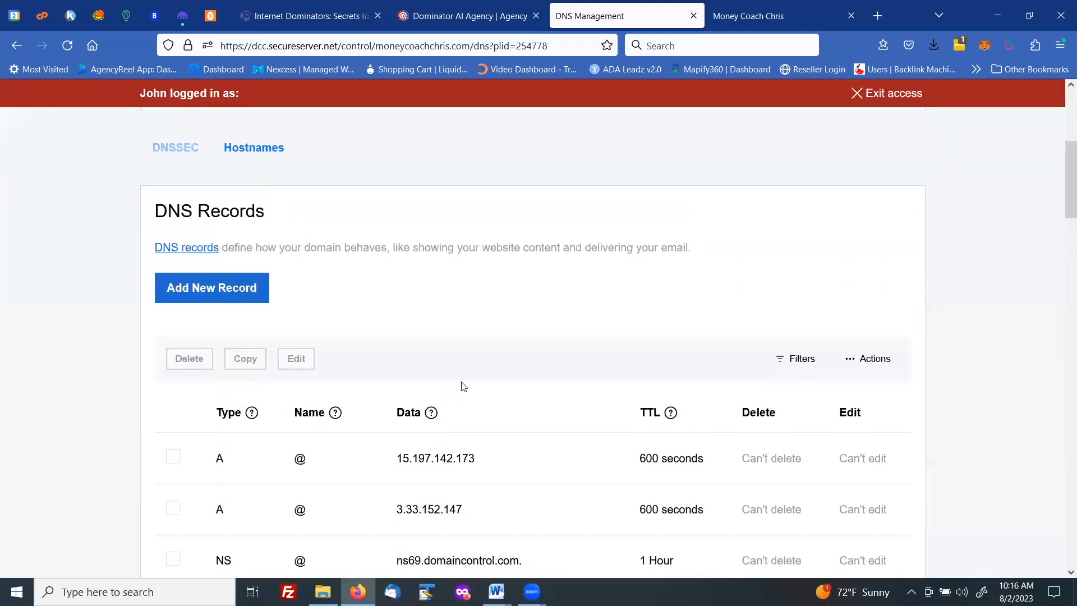
{"action": "left_click", "coordinate": [219, 293]}
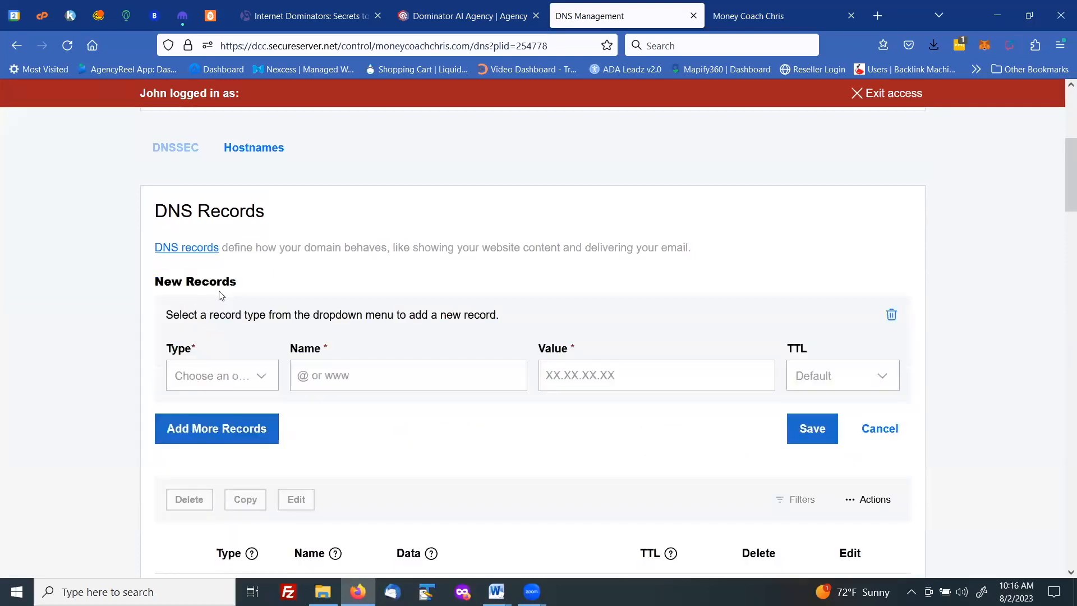
{"action": "left_click", "coordinate": [259, 376]}
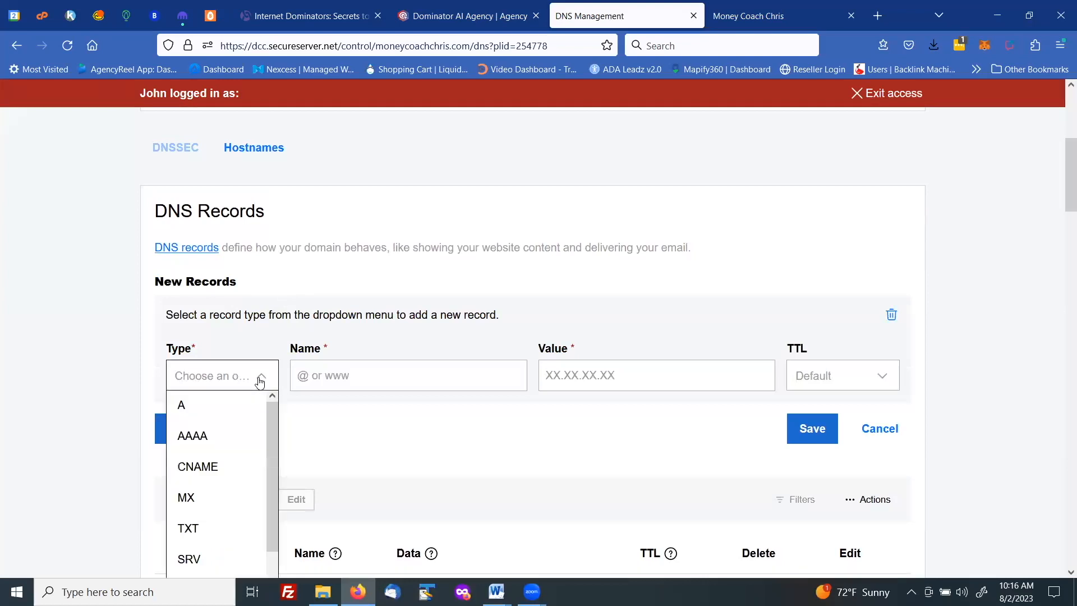
{"action": "left_click", "coordinate": [199, 468]}
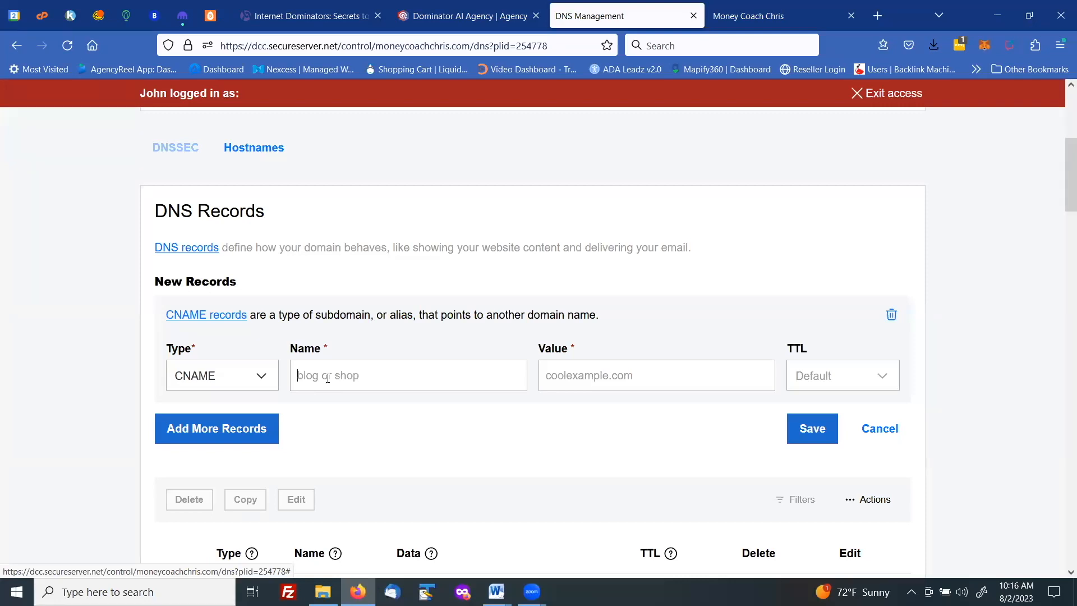
{"action": "type", "text": "get.moneycoachchris.com"}
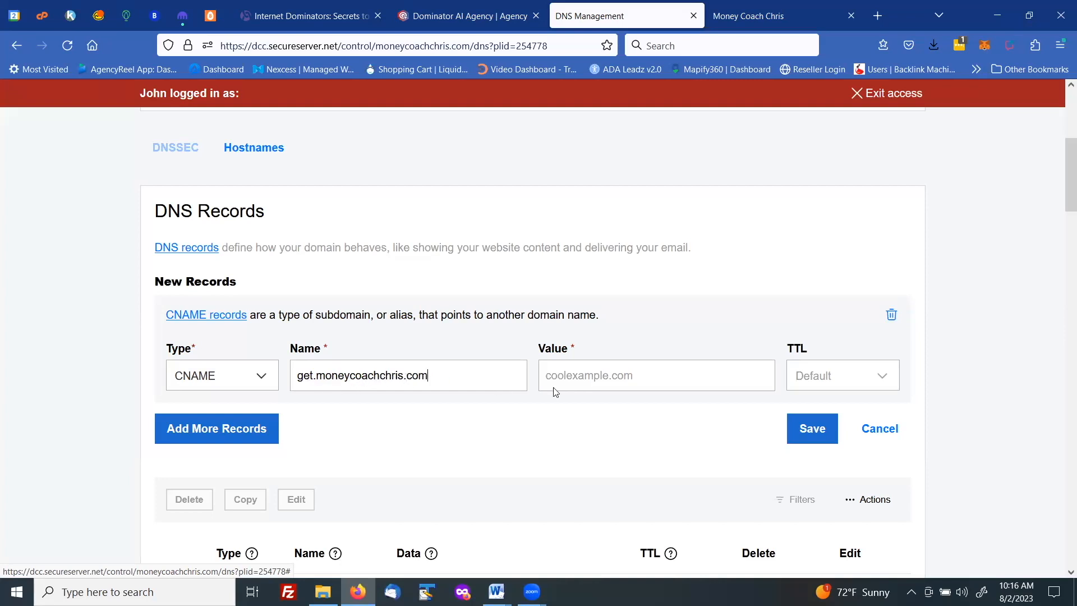
- Paste the copied Kartra address as the record's value, set TTL to 1/2 Hour, and save it to resolve on get.moneycoachchris.com
{"action": "right_click", "coordinate": [571, 373]}
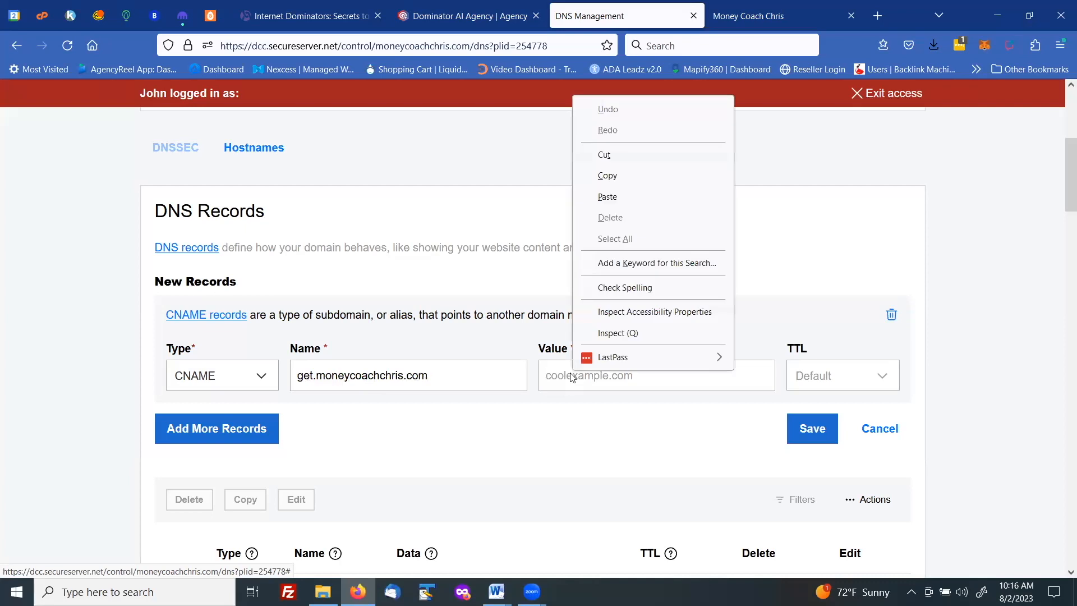
{"action": "left_click", "coordinate": [616, 202]}
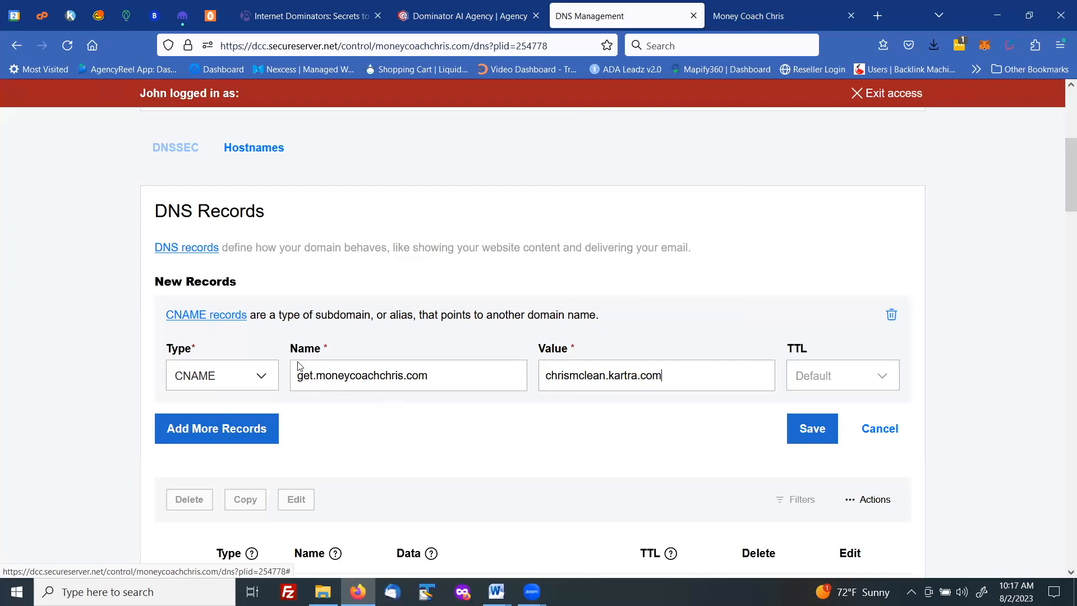
{"action": "left_click", "coordinate": [817, 390]}
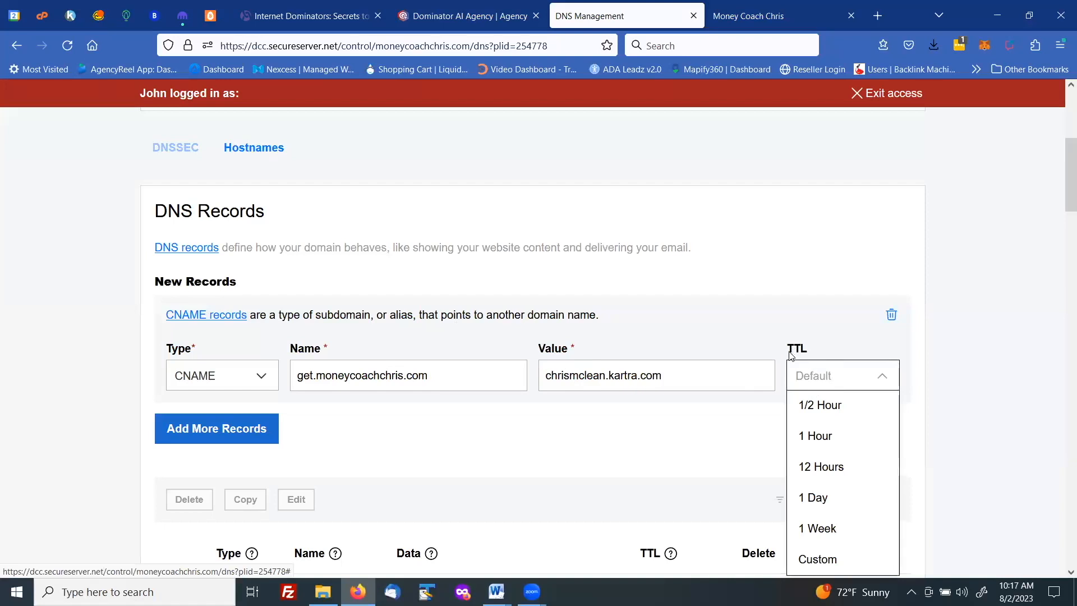
{"action": "left_click", "coordinate": [825, 407]}
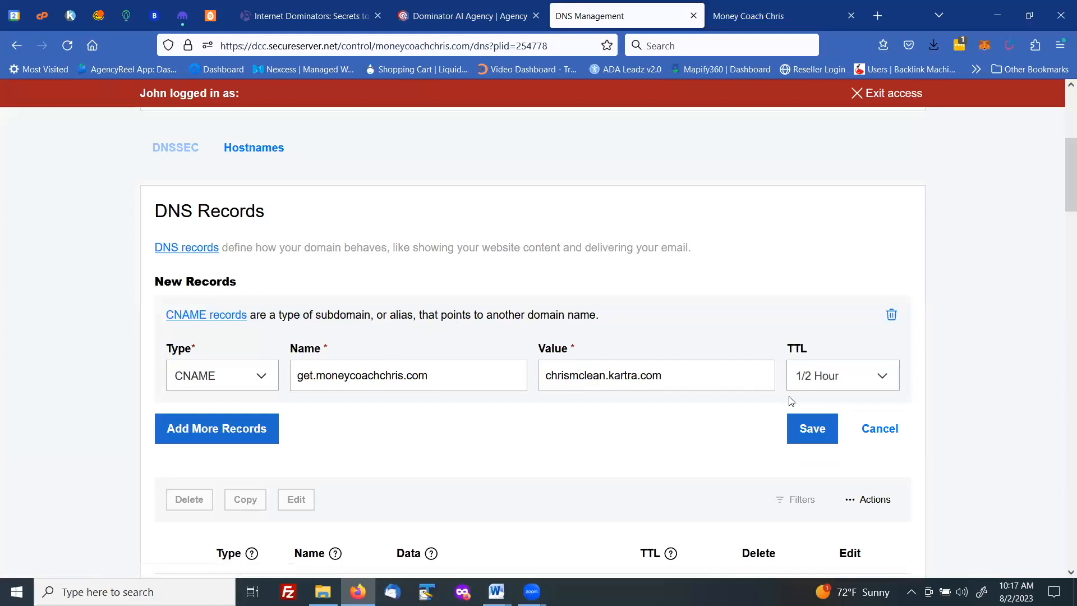
{"action": "left_click", "coordinate": [808, 430]}
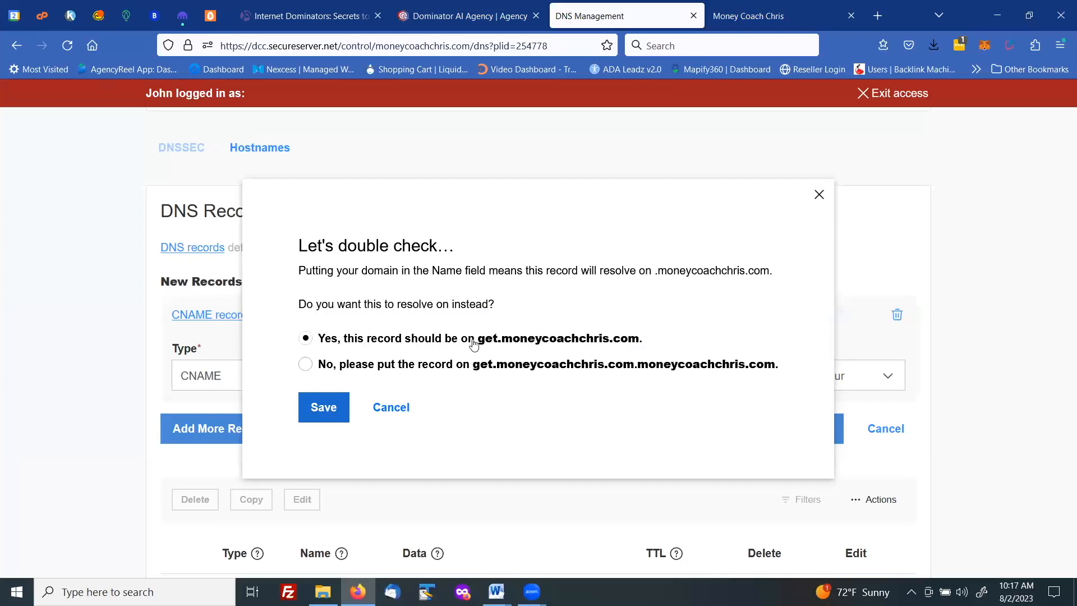
{"action": "left_click", "coordinate": [323, 408]}
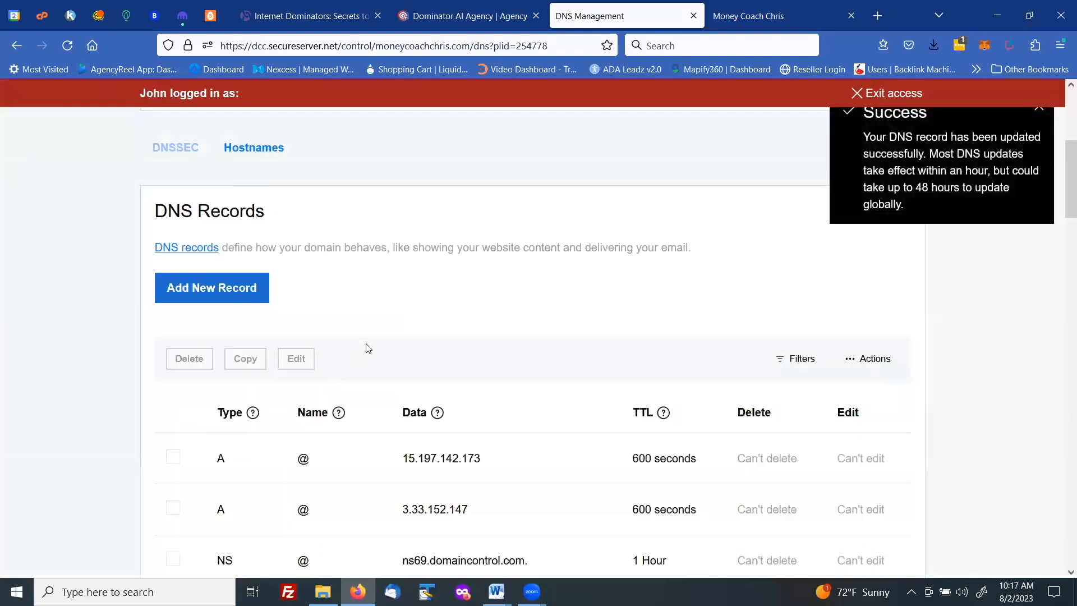
- Check the new get record among the CNAME entries, then return to Kartra and close the custom domain dialog
{"action": "scroll", "coordinate": [367, 345], "scroll_direction": "down", "scroll_amount": 4}
{"action": "scroll", "coordinate": [365, 341], "scroll_direction": "down", "scroll_amount": 7}
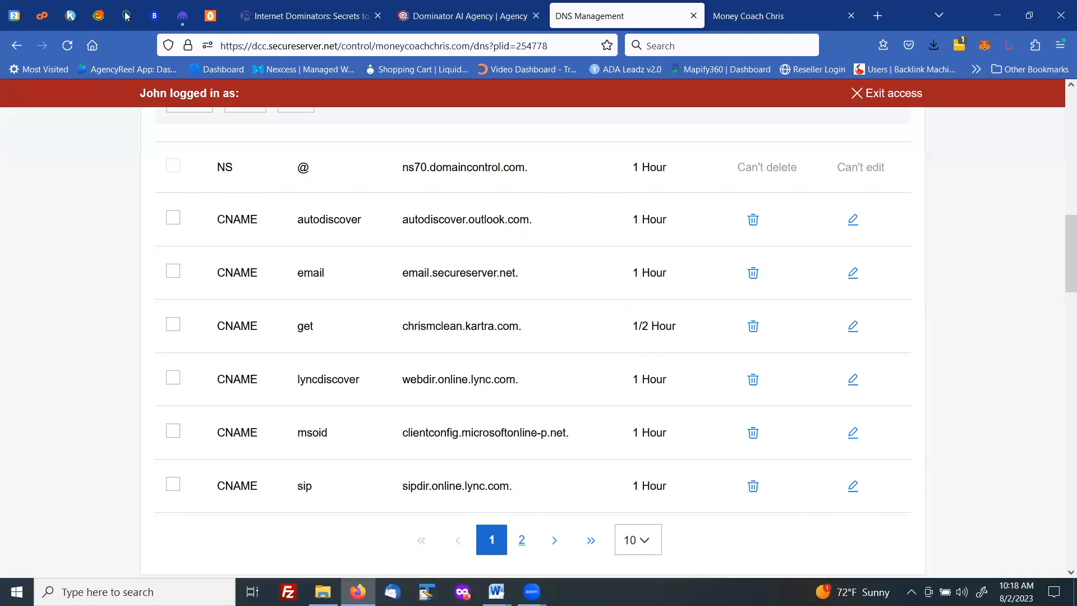
{"action": "left_click", "coordinate": [68, 18]}
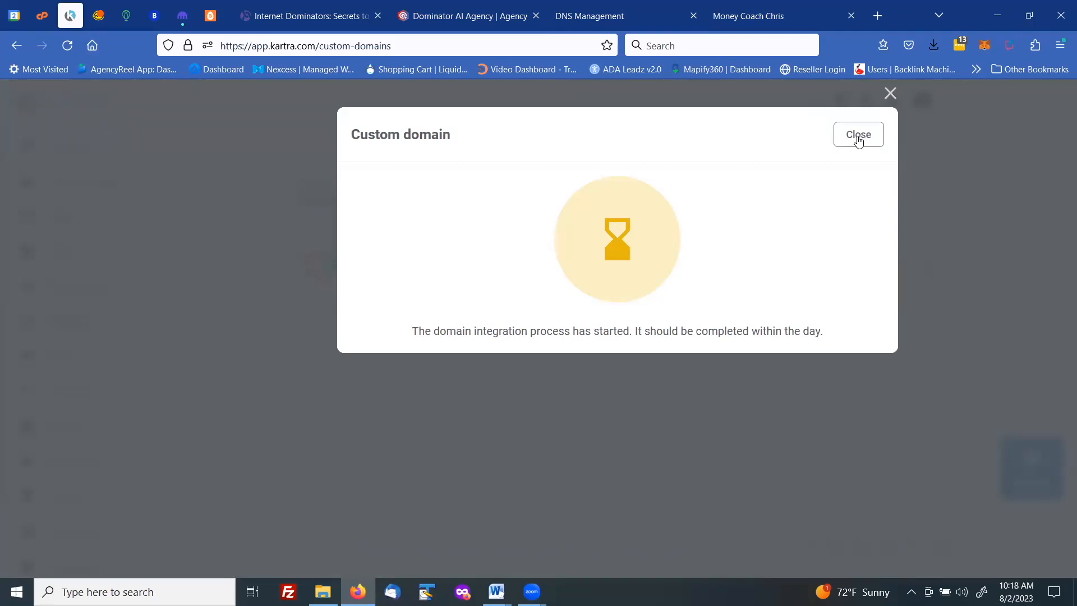
{"action": "left_click", "coordinate": [859, 135]}
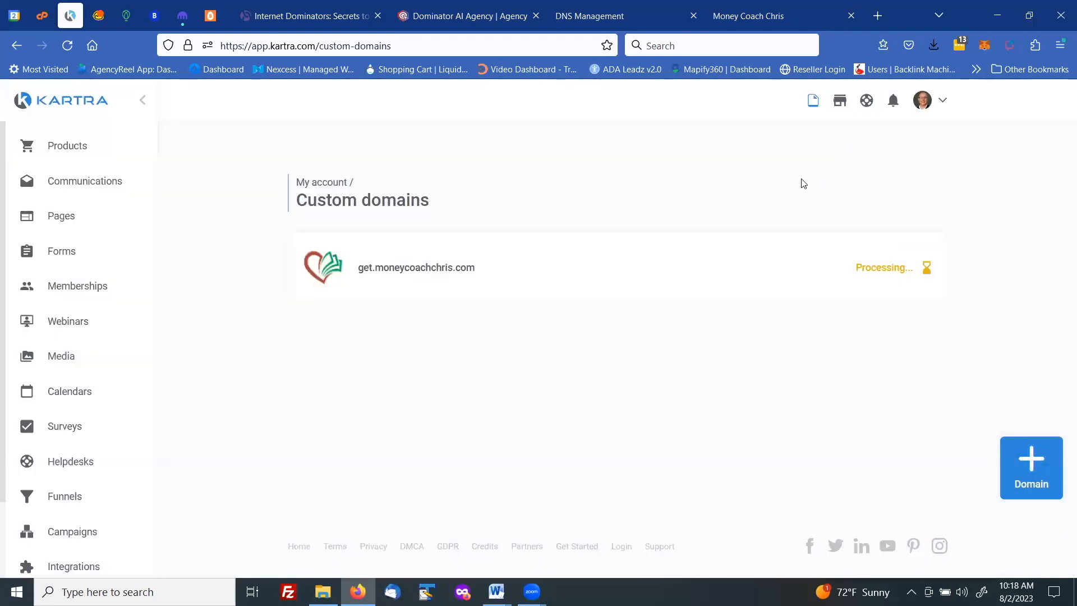
- Open the Lists page for leads in Kartra's Communications section
{"action": "mouse_move", "coordinate": [885, 269]}
{"action": "mouse_move", "coordinate": [317, 271]}
{"action": "scroll", "coordinate": [78, 459], "scroll_direction": "down", "scroll_amount": 3}
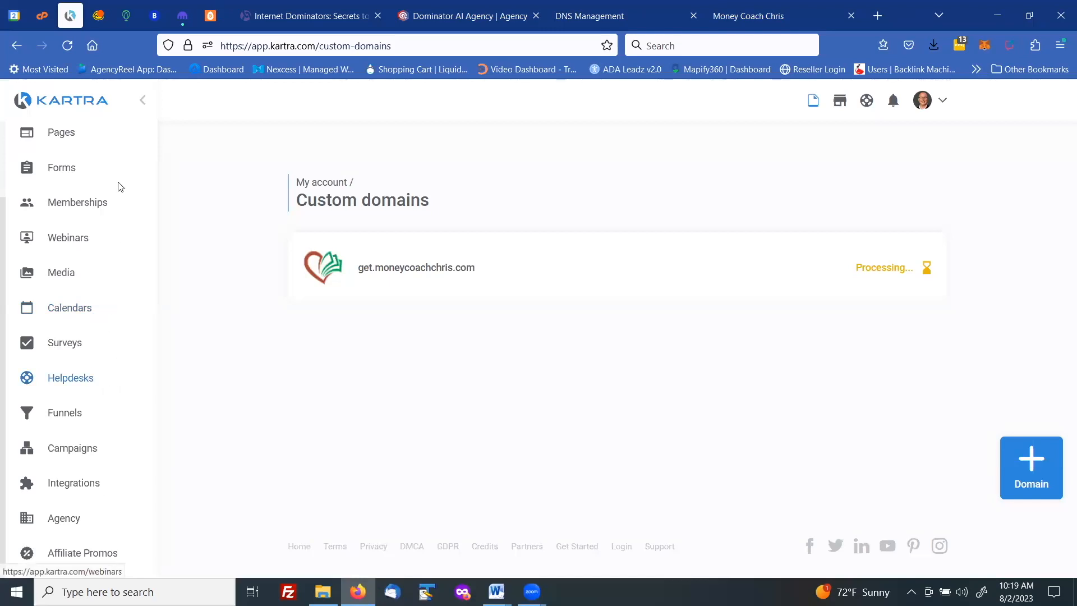
{"action": "scroll", "coordinate": [85, 224], "scroll_direction": "up", "scroll_amount": 2}
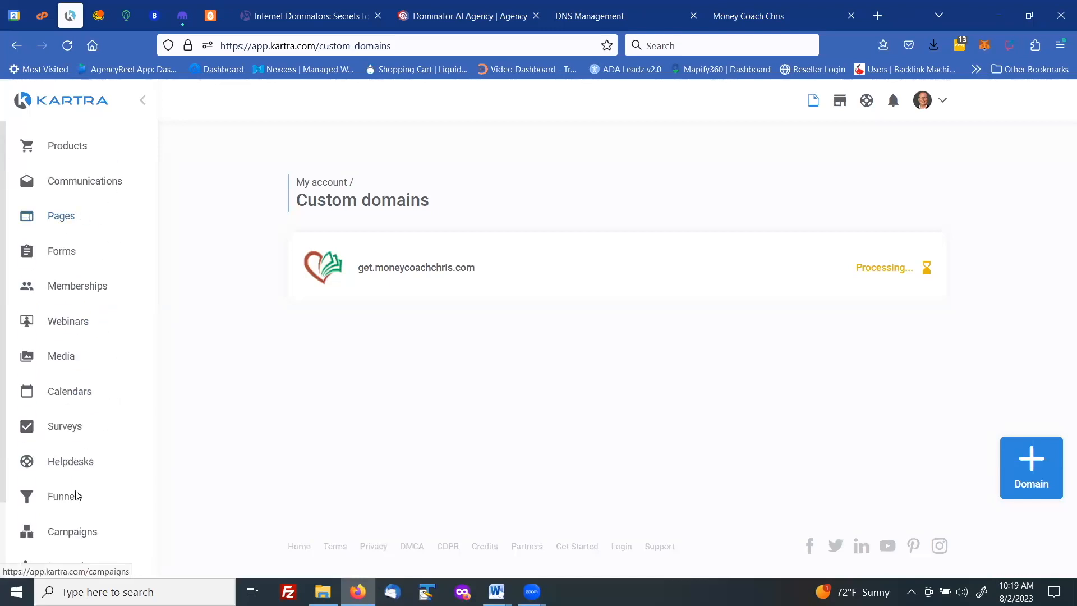
{"action": "left_click", "coordinate": [78, 185]}
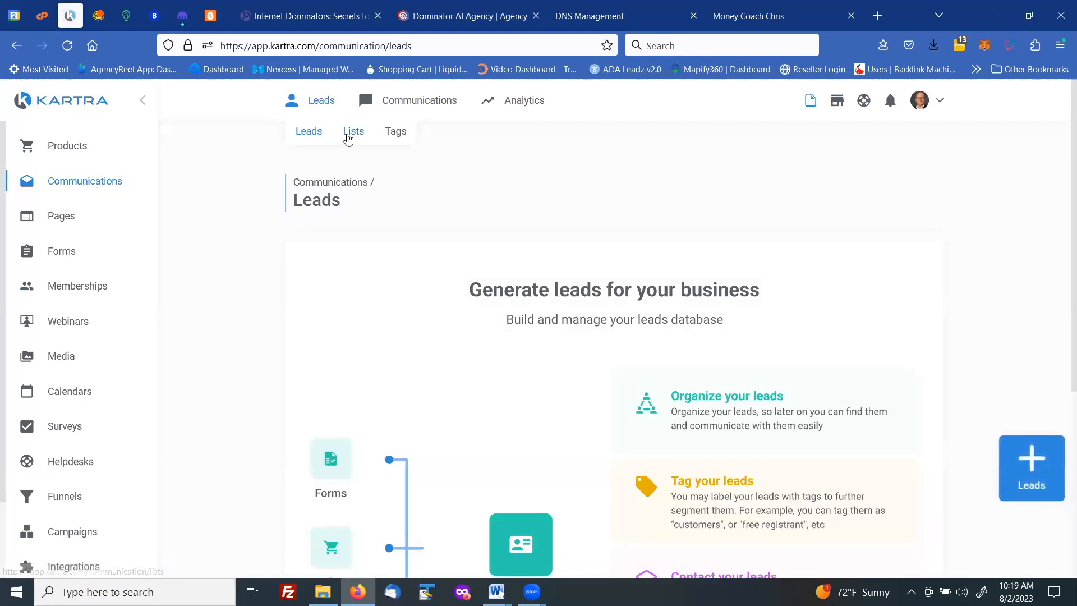
{"action": "left_click", "coordinate": [349, 133]}
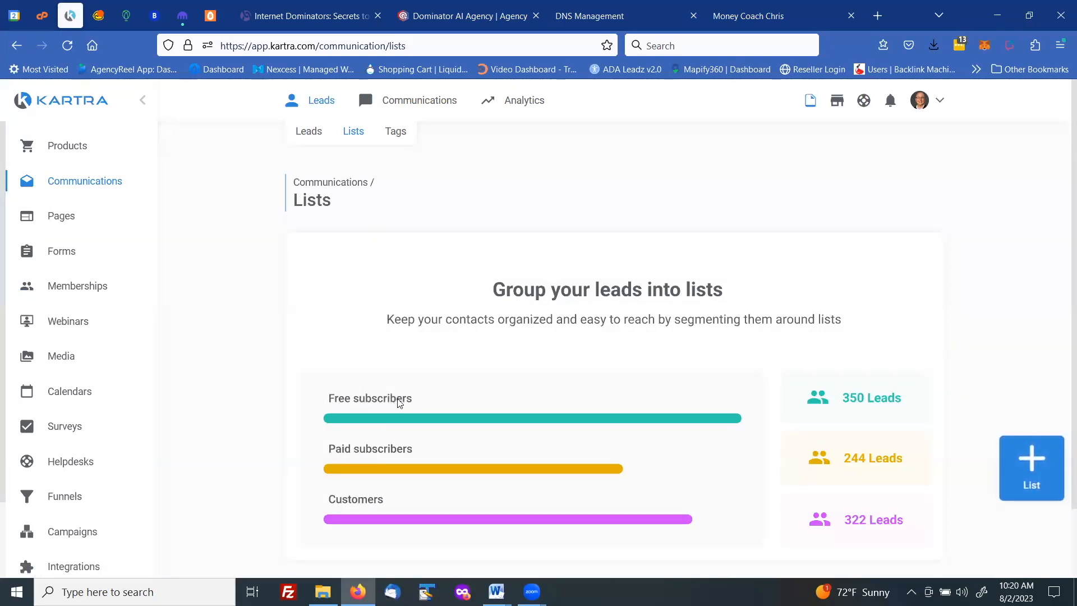
- Create a new lead list named Prospect with the public description Prospect
{"action": "left_click", "coordinate": [1032, 463]}
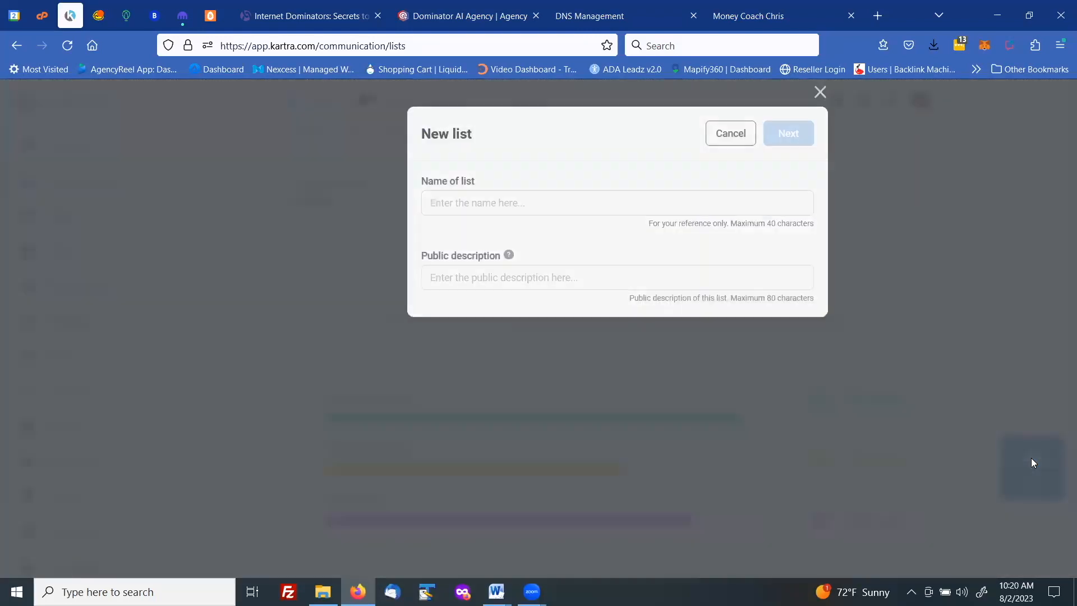
{"action": "left_click", "coordinate": [454, 207]}
{"action": "type", "text": "Prospect"}
{"action": "left_click", "coordinate": [455, 278]}
{"action": "type", "text": "Prospec"}
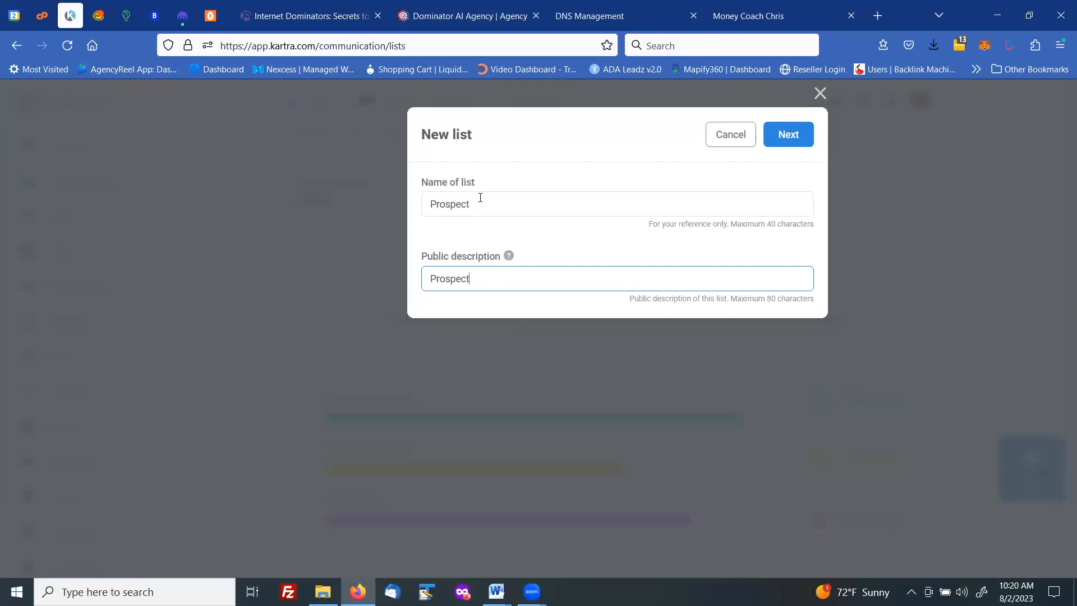
{"action": "left_click", "coordinate": [781, 134]}
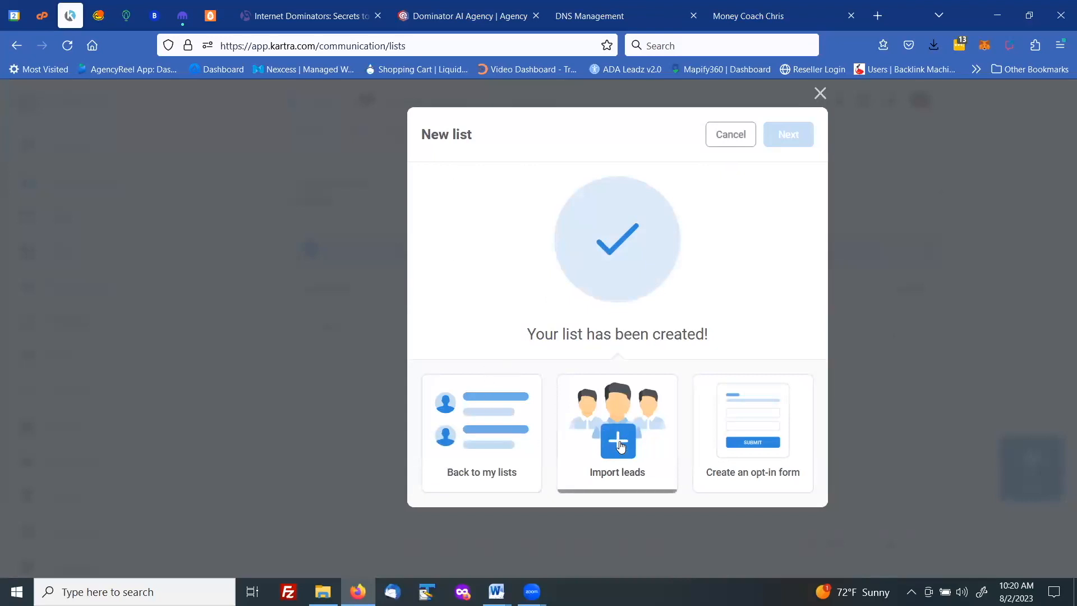
- Return from the finished Prospect list to the lists overview and create a lead list named Customers with the public description Customers
{"action": "left_click", "coordinate": [479, 431]}
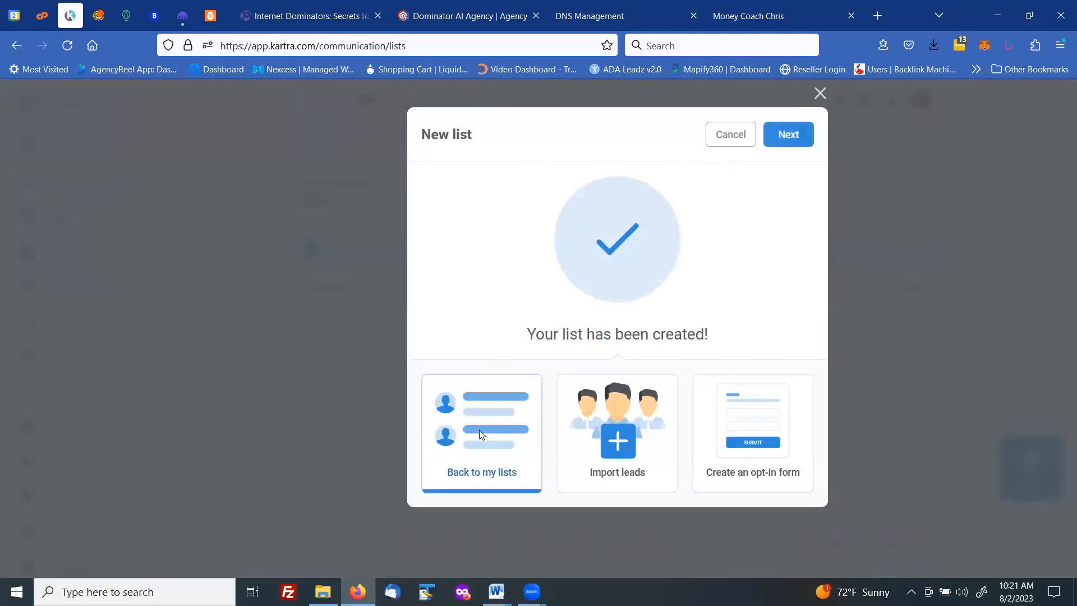
{"action": "left_click", "coordinate": [799, 137]}
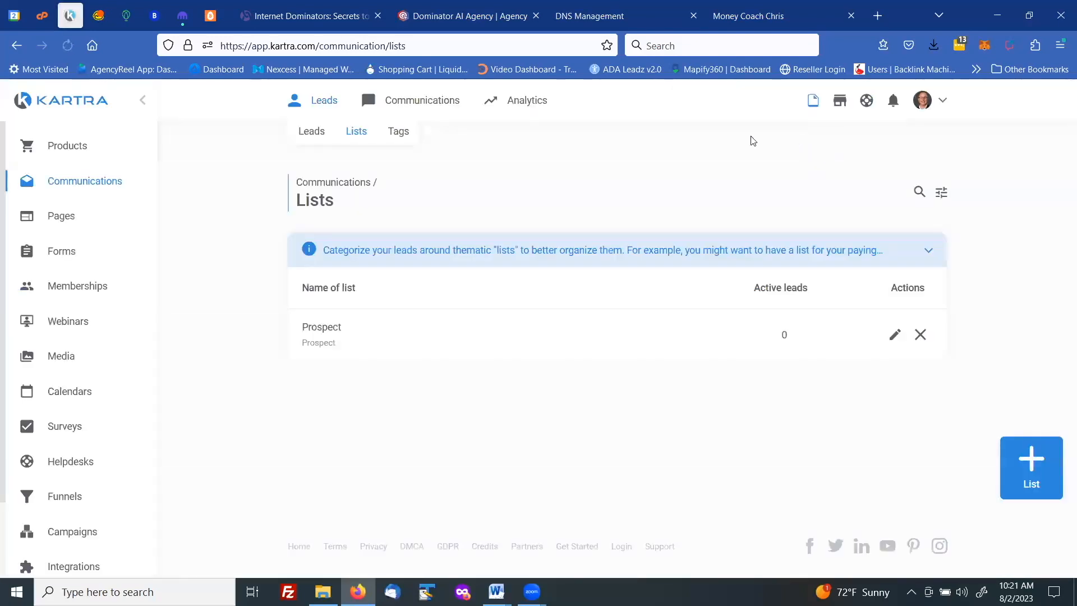
{"action": "left_click", "coordinate": [1028, 459]}
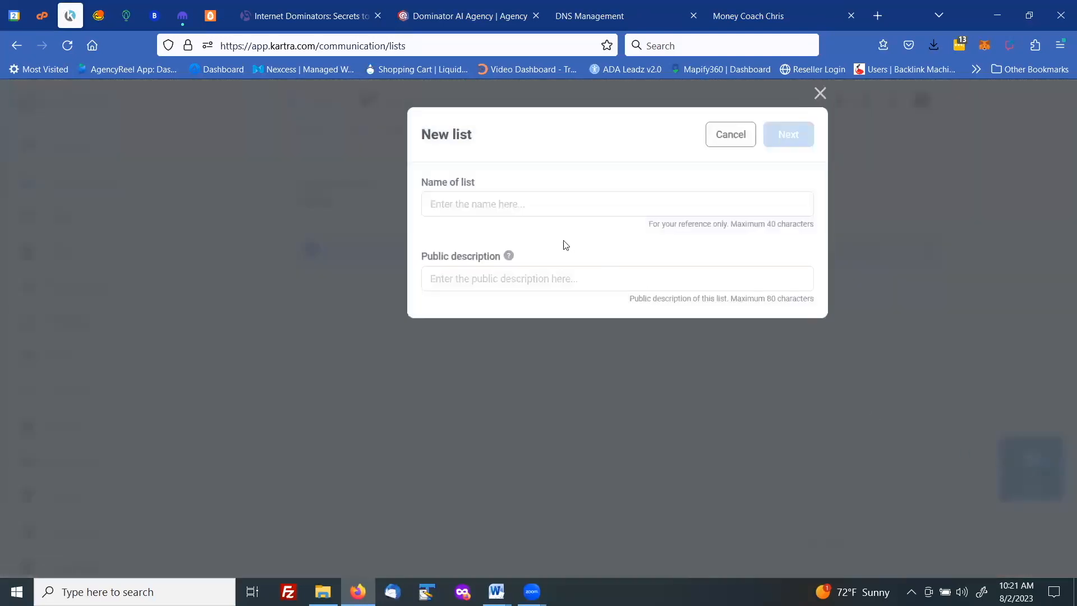
{"action": "left_click", "coordinate": [471, 205]}
{"action": "type", "text": "C"}
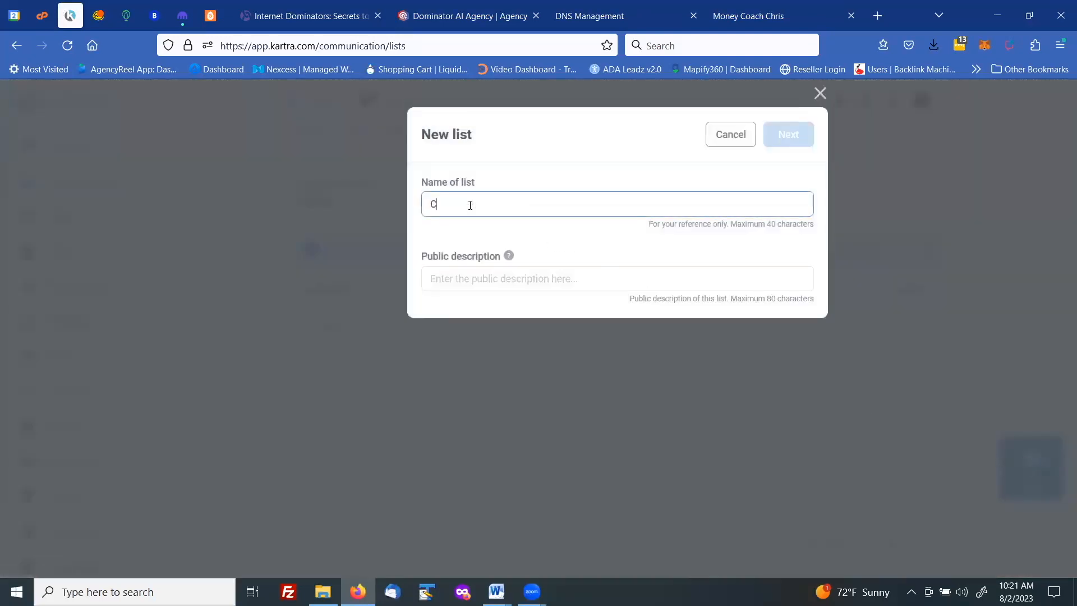
{"action": "type", "text": "ustomers"}
{"action": "left_click", "coordinate": [443, 277]}
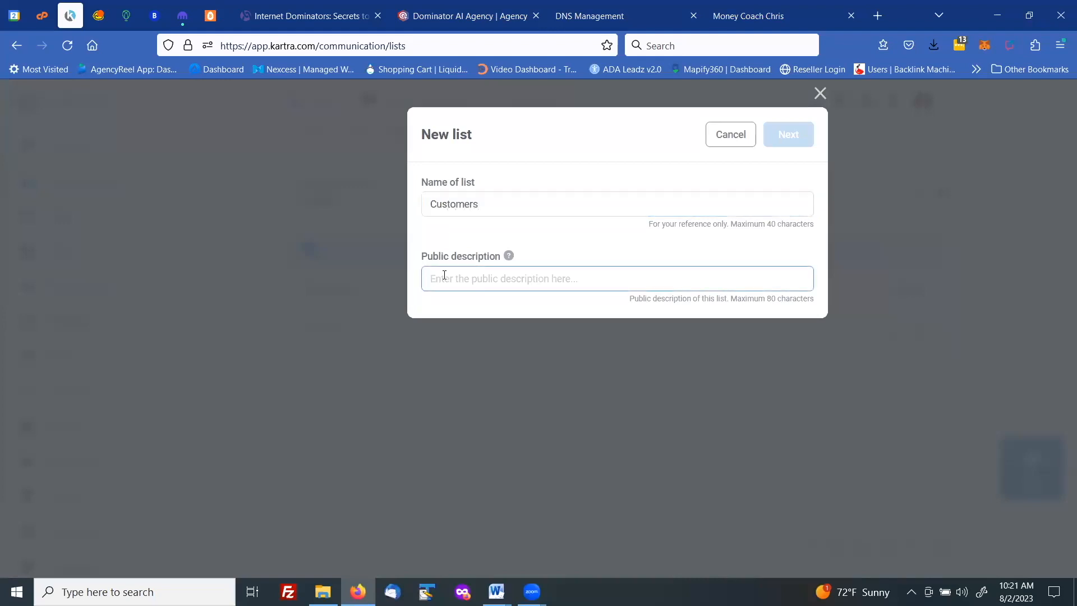
{"action": "type", "text": "Cus"}
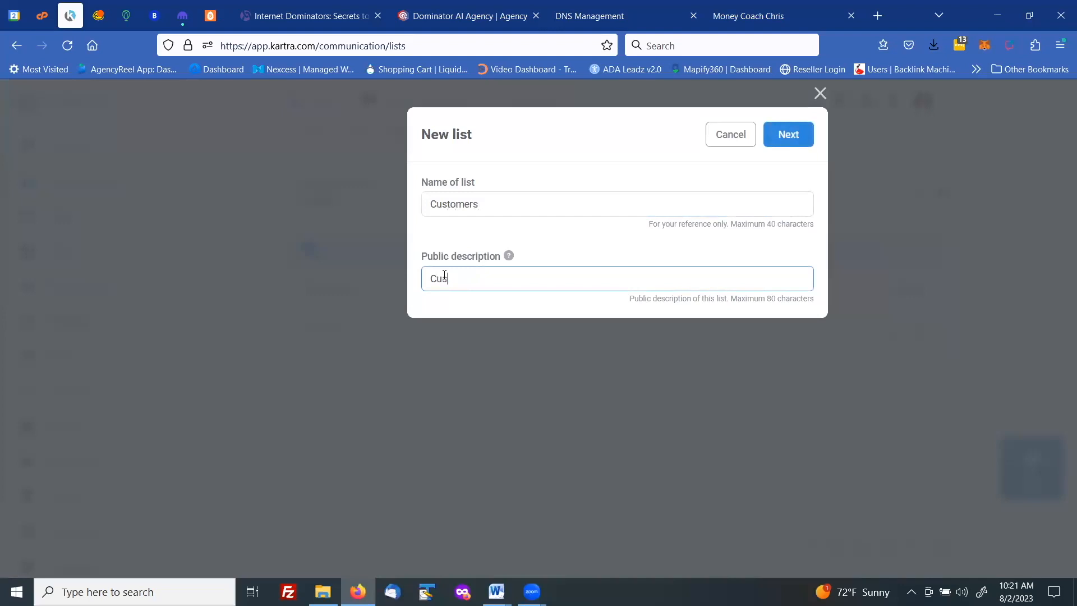
{"action": "type", "text": "tomers"}
{"action": "left_click", "coordinate": [777, 132]}
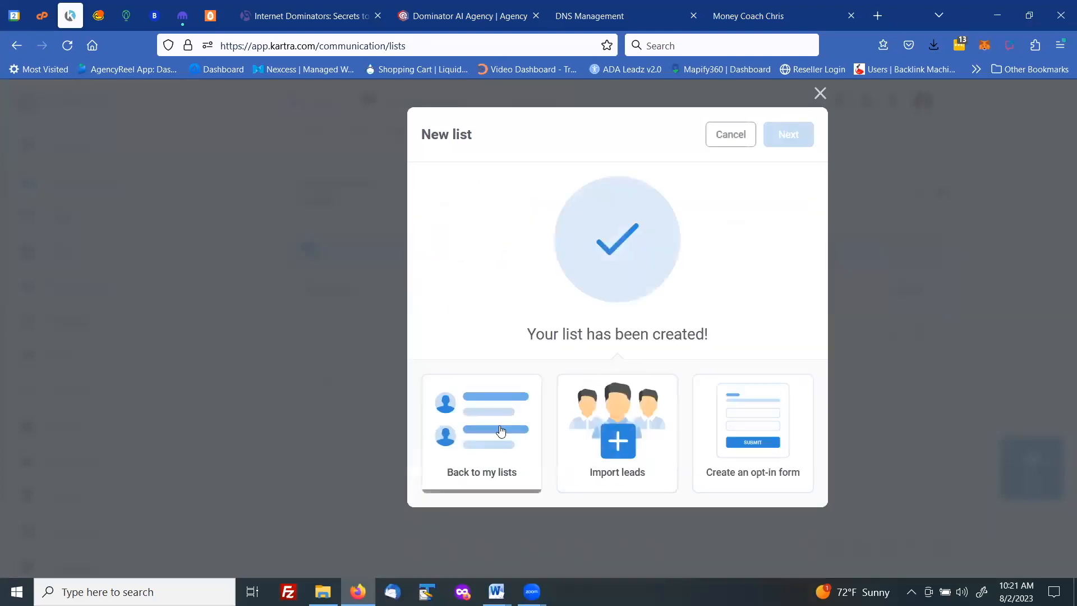
{"action": "left_click", "coordinate": [788, 134]}
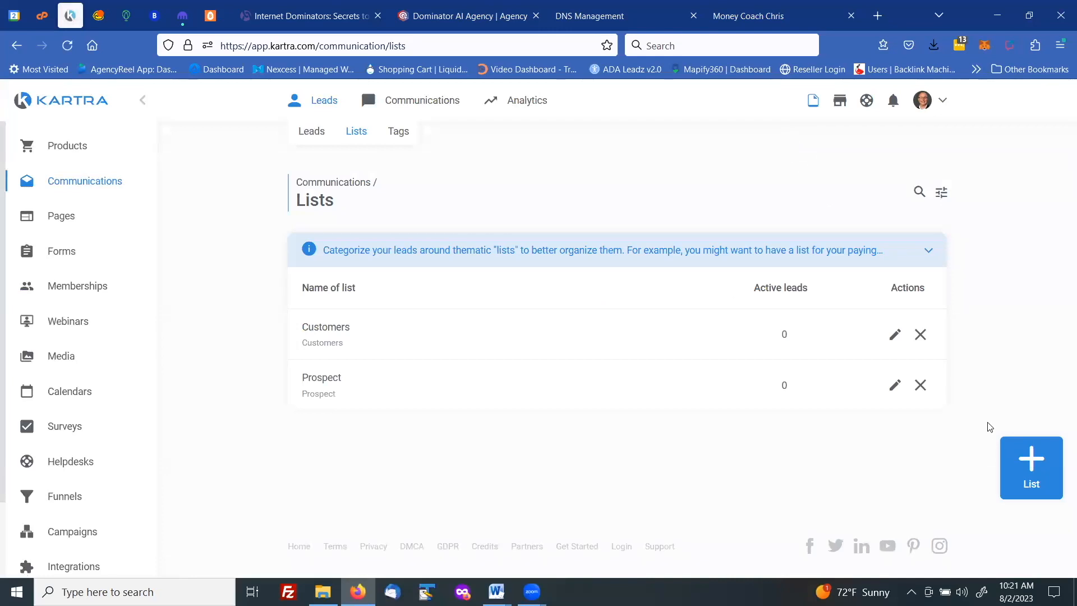
- Create another lead list named Affiliates with the public description Affiliates and return to the lists overview
{"action": "left_click", "coordinate": [1016, 454]}
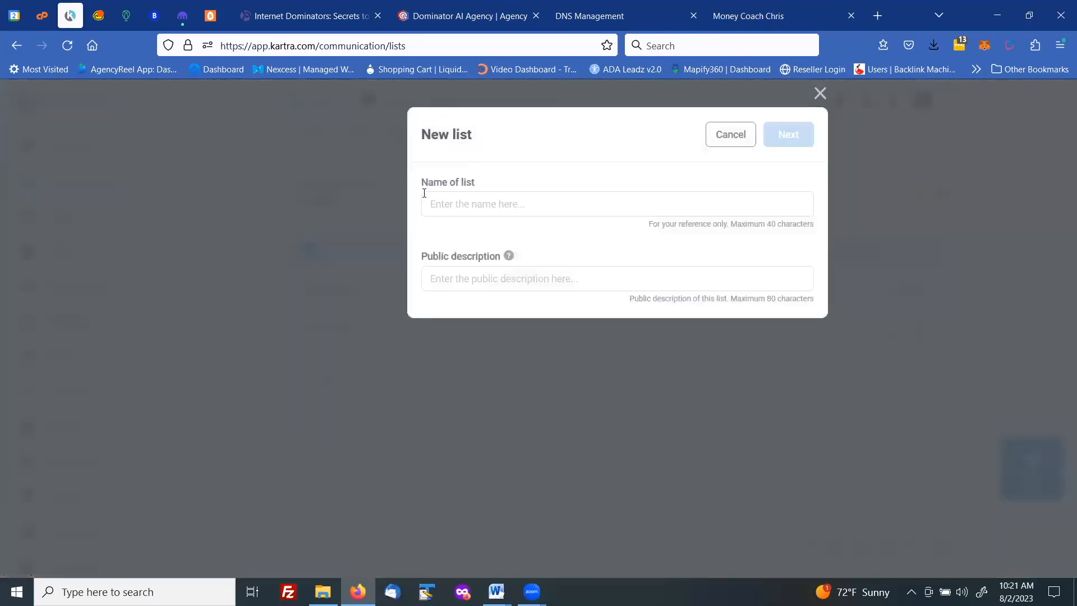
{"action": "left_click", "coordinate": [446, 214]}
{"action": "type", "text": "A"}
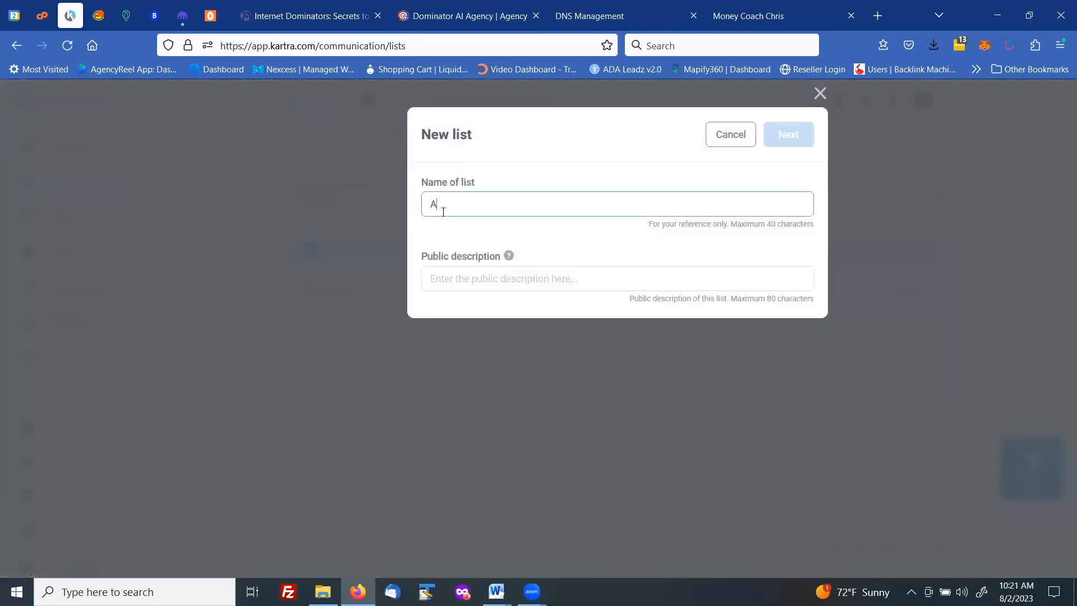
{"action": "type", "text": "ffiliates"}
{"action": "left_click", "coordinate": [471, 279]}
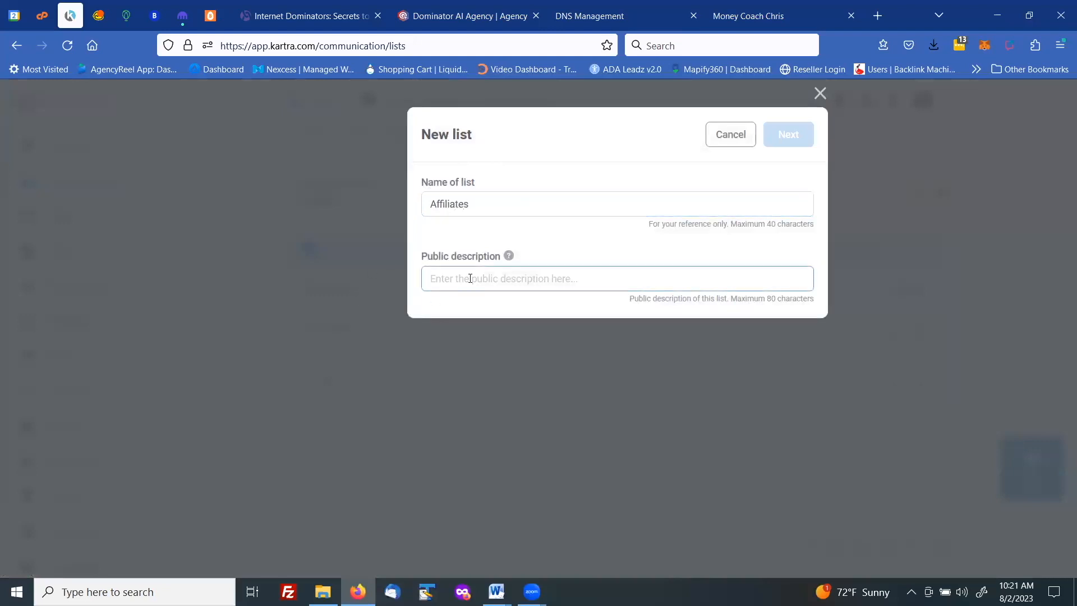
{"action": "type", "text": "Affil"}
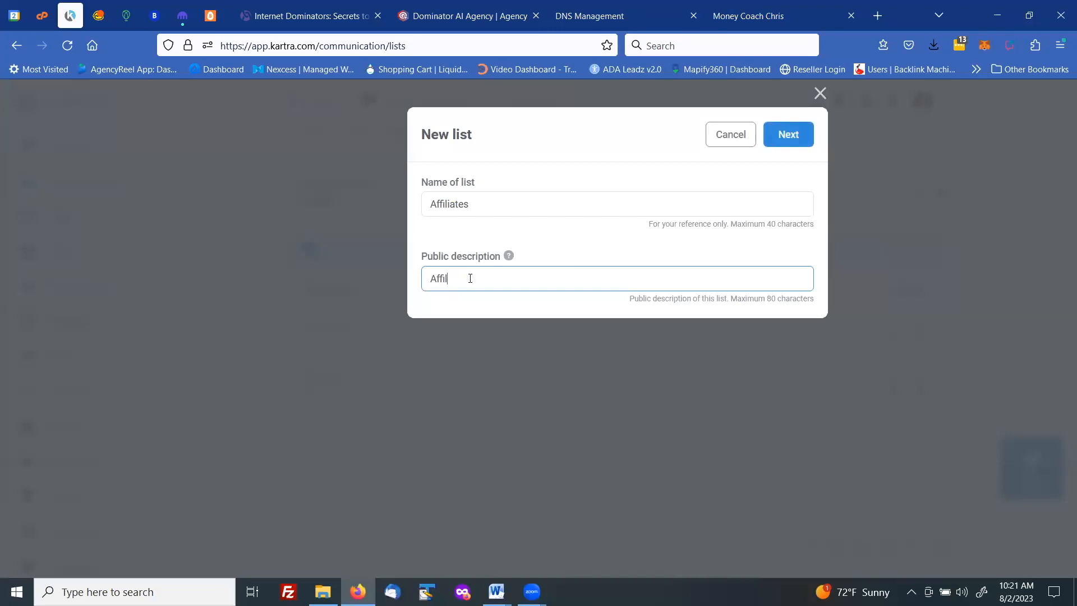
{"action": "type", "text": "iates"}
{"action": "left_click", "coordinate": [780, 133]}
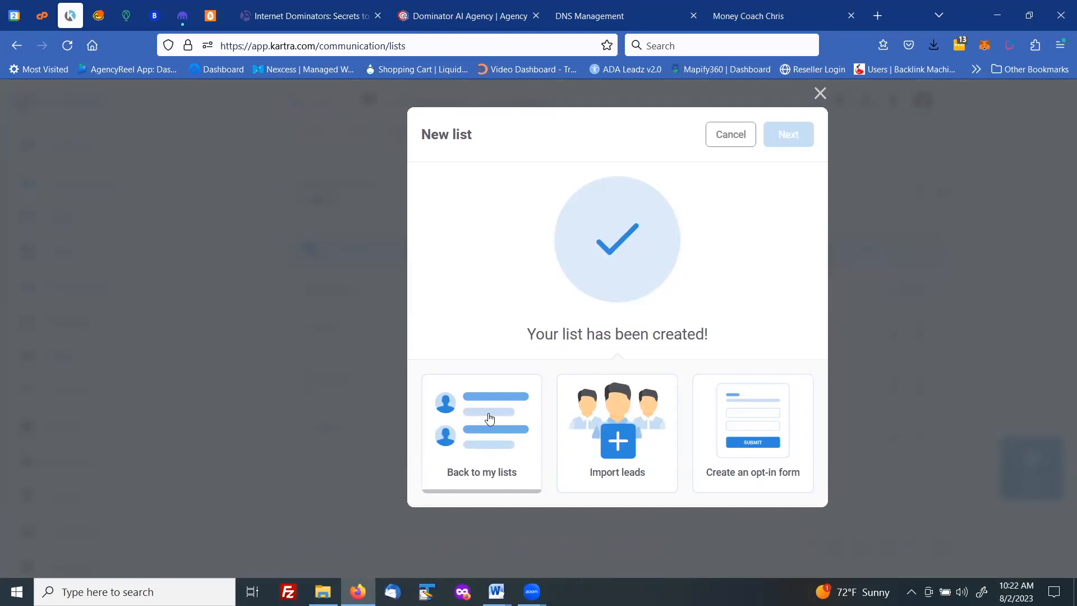
{"action": "left_click", "coordinate": [785, 139]}
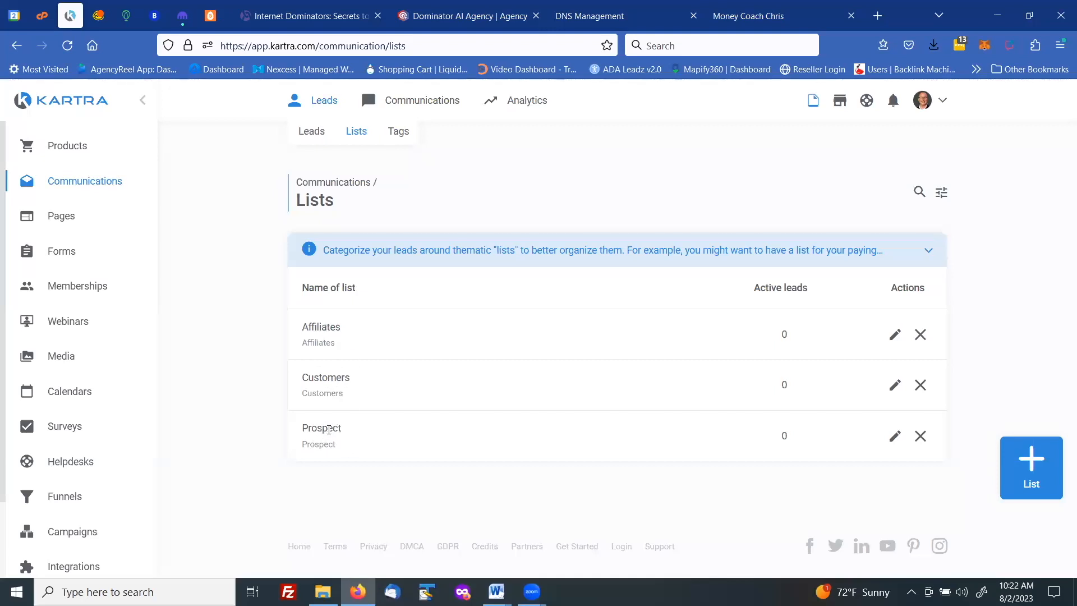
- Change both the name and the public description of the Prospect list to Prospects and save the edit
{"action": "left_click", "coordinate": [894, 436]}
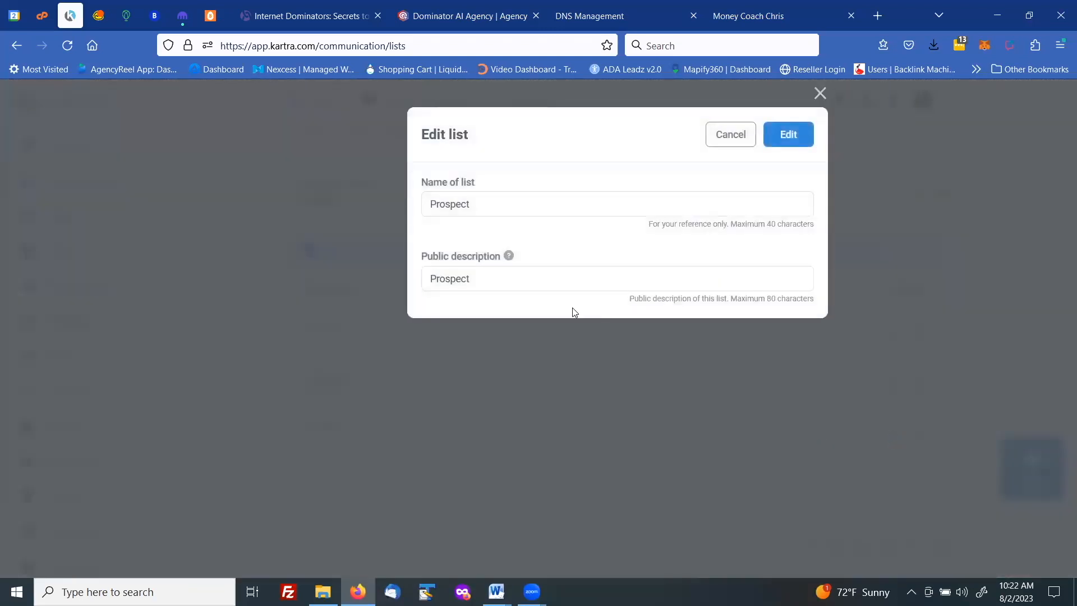
{"action": "left_click", "coordinate": [507, 208]}
{"action": "type", "text": "s"}
{"action": "left_click", "coordinate": [489, 278]}
{"action": "type", "text": "s"}
{"action": "left_click", "coordinate": [785, 138]}
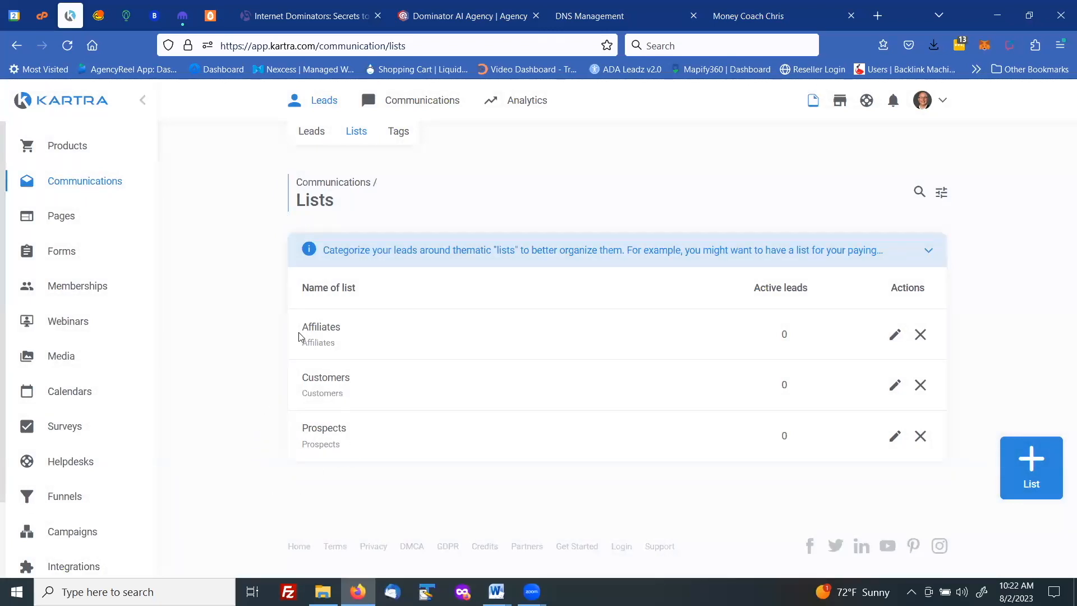
- Open the lead tags page and examine the explanations of tags and tag categories, including the categories view
{"action": "left_click", "coordinate": [399, 134]}
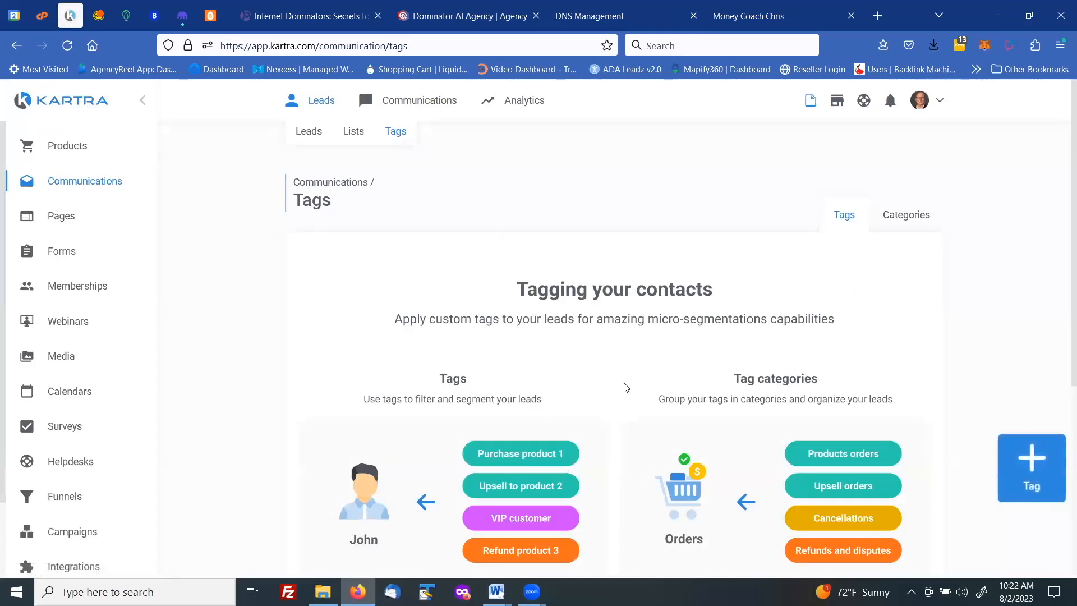
{"action": "scroll", "coordinate": [625, 379], "scroll_direction": "down", "scroll_amount": 2}
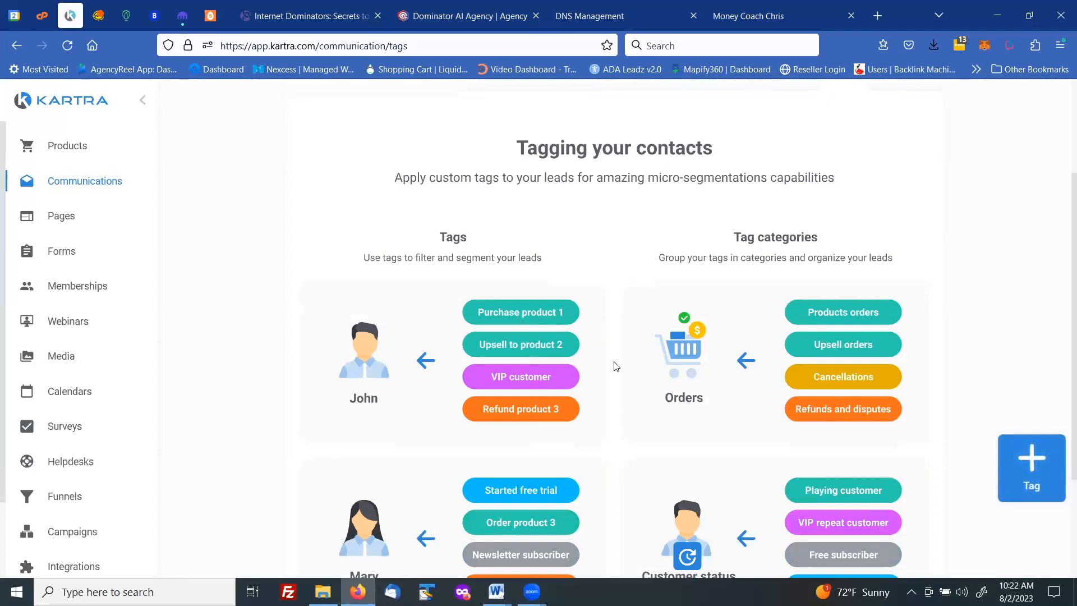
{"action": "scroll", "coordinate": [621, 361], "scroll_direction": "down", "scroll_amount": 3}
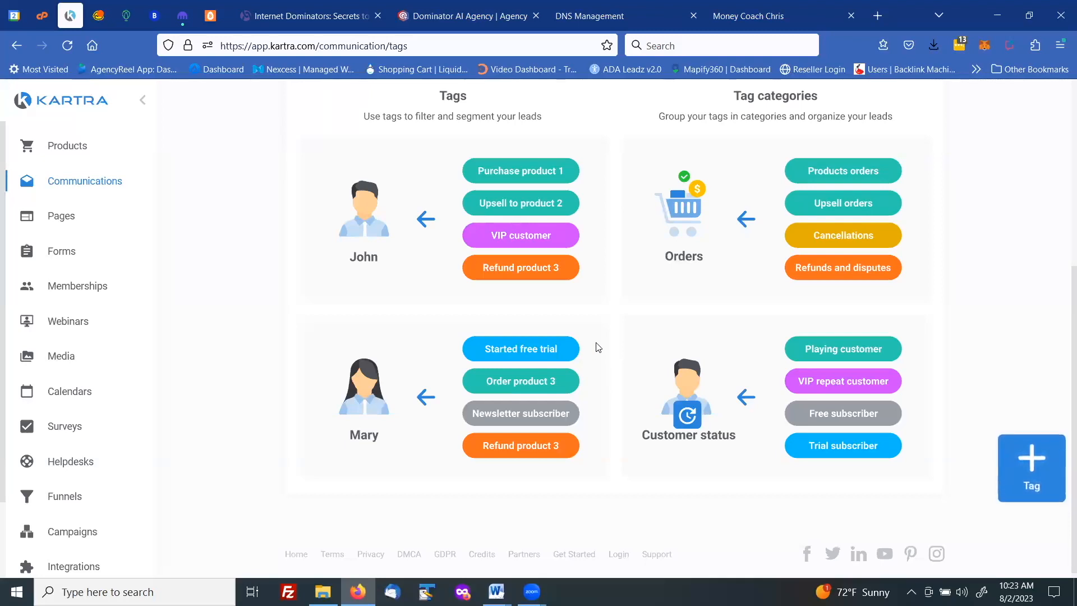
{"action": "scroll", "coordinate": [582, 328], "scroll_direction": "up", "scroll_amount": 5}
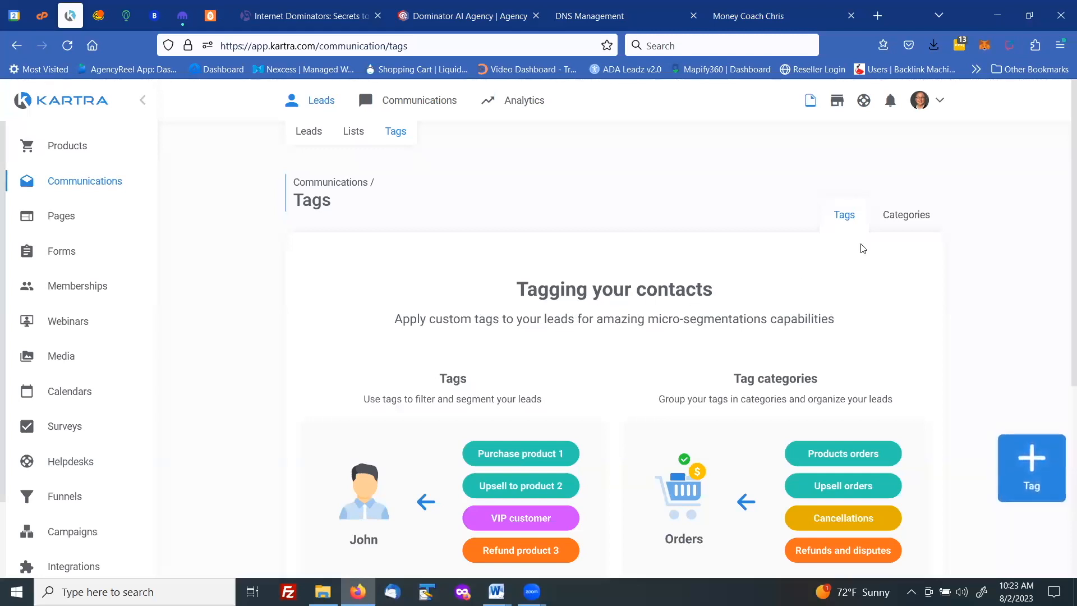
{"action": "left_click", "coordinate": [905, 219]}
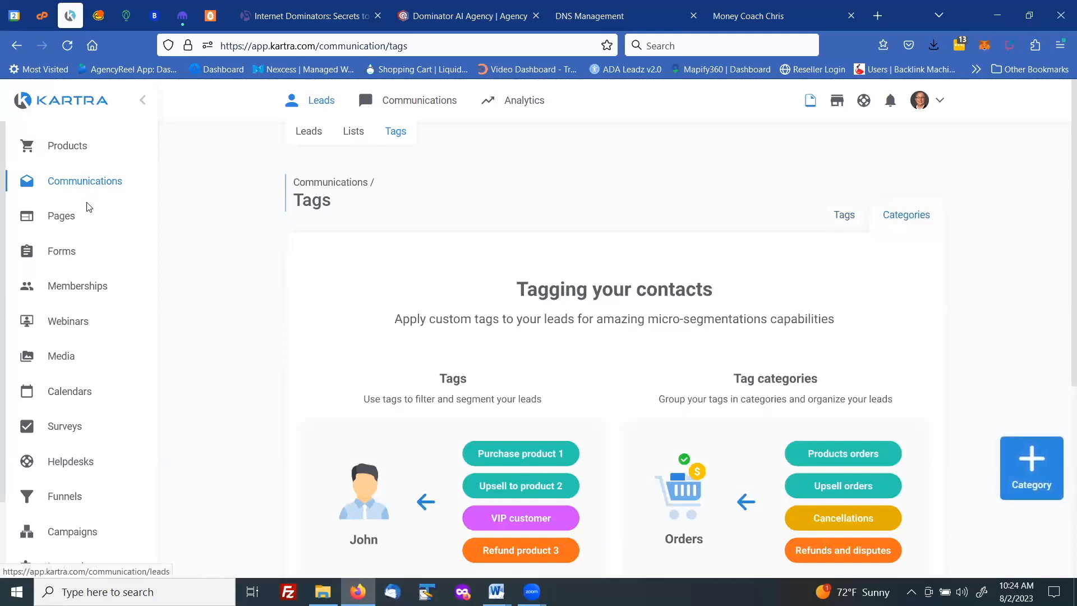
- Open the Helpdesks section
{"action": "left_click", "coordinate": [77, 464]}
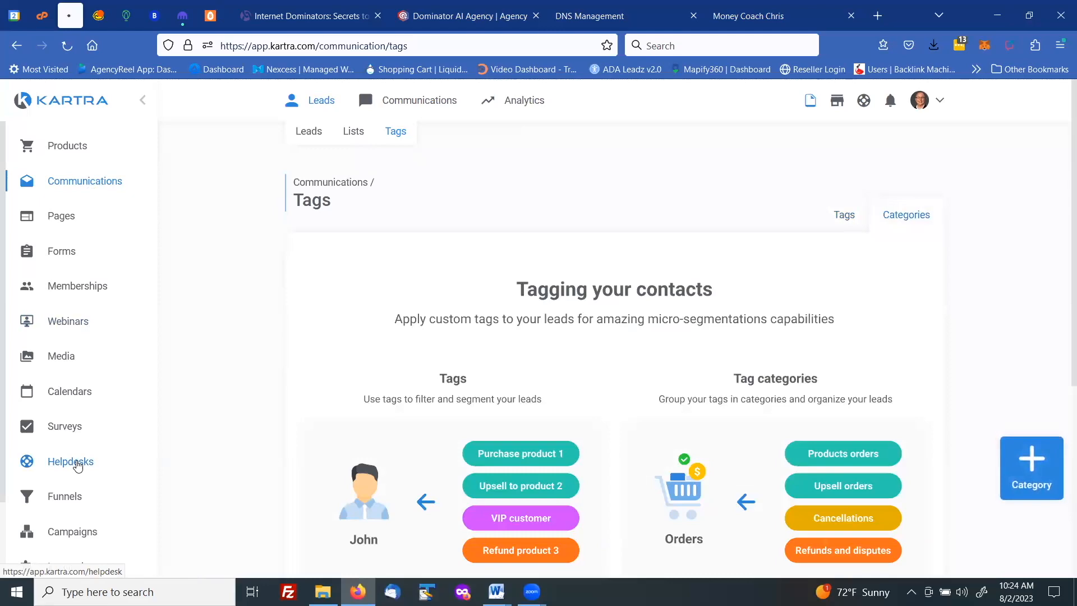